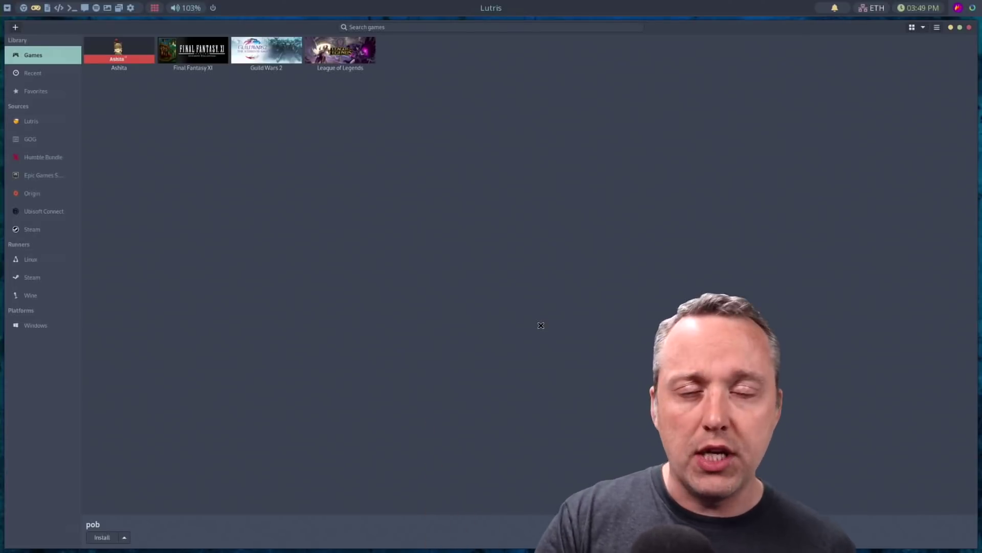
pyautogui.scroll(-4, 599, 295)
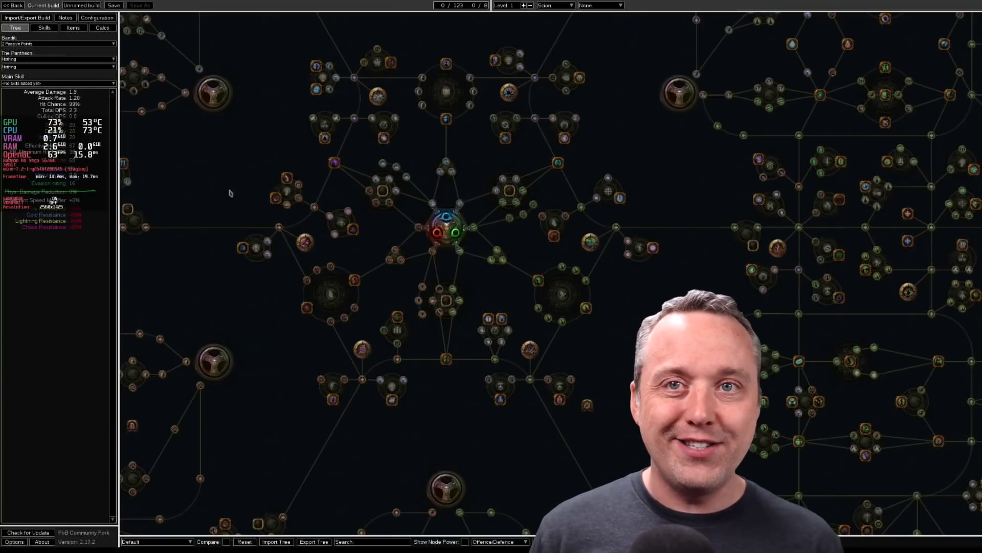
pyautogui.scroll(-5, 666, 257)
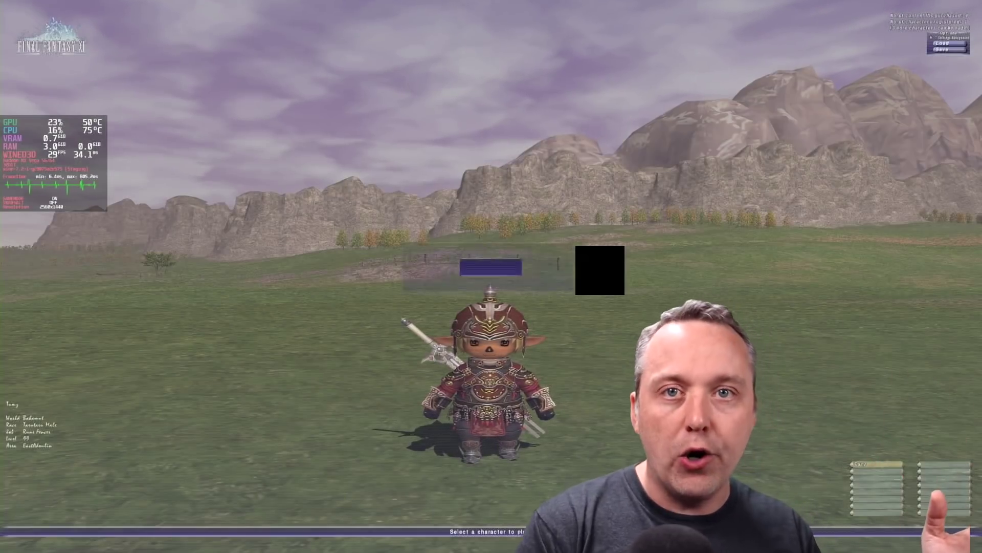
pyautogui.press('Return')
pyautogui.press('Return')
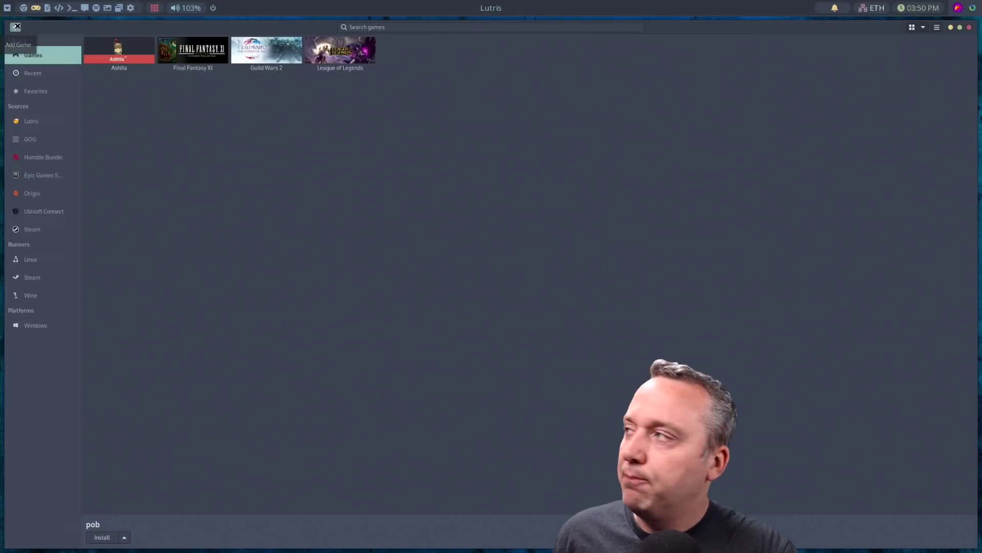
# Step: Start installing a Windows game from media, named Path of Building, into /media/data/Games/path-of-building
pyautogui.click(17, 26)
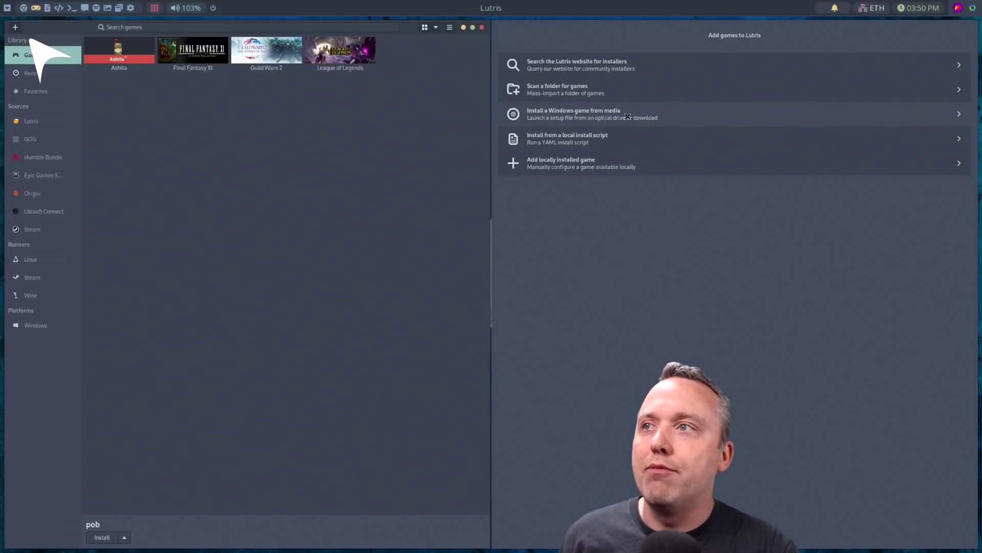
pyautogui.click(673, 117)
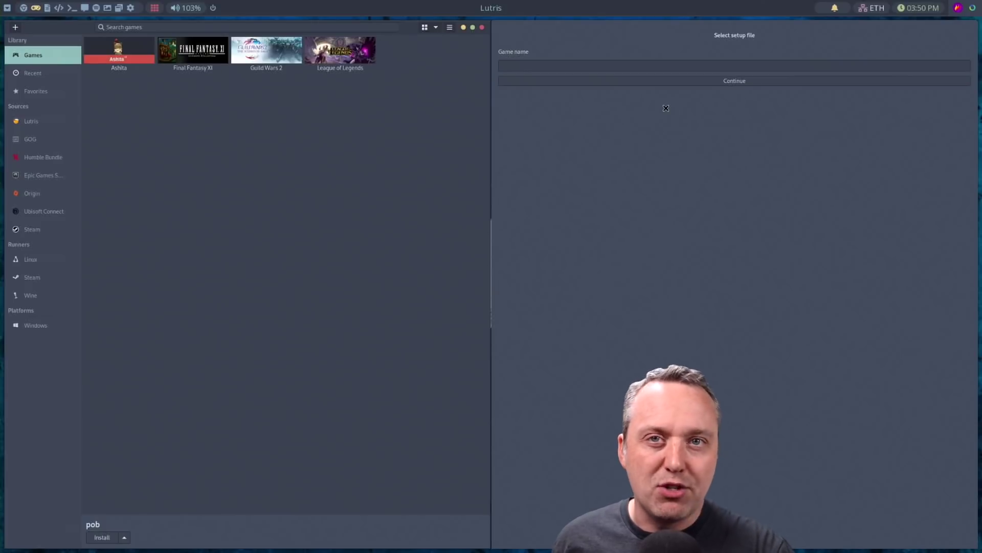
pyautogui.click(622, 68)
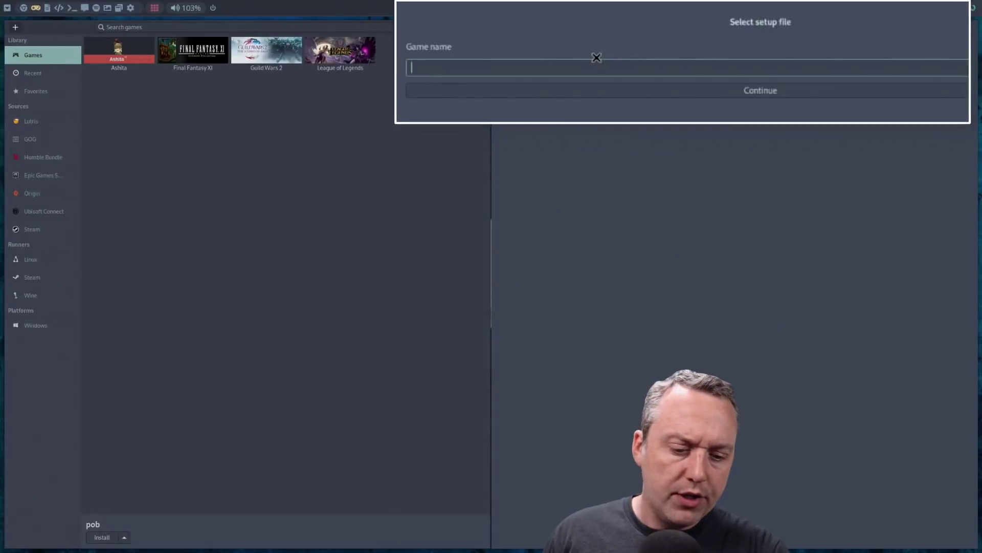
pyautogui.write('Path of Building')
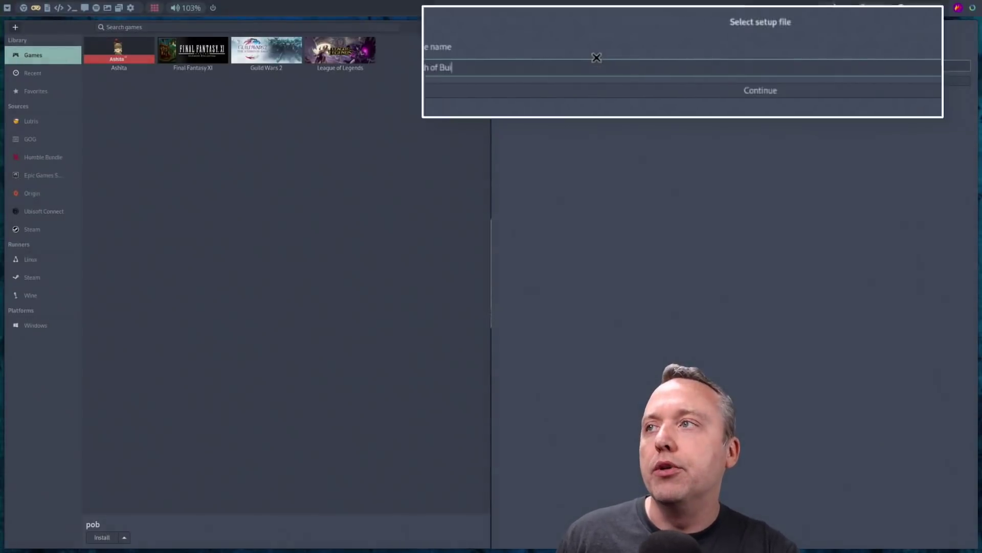
pyautogui.press('Return')
pyautogui.click(960, 63)
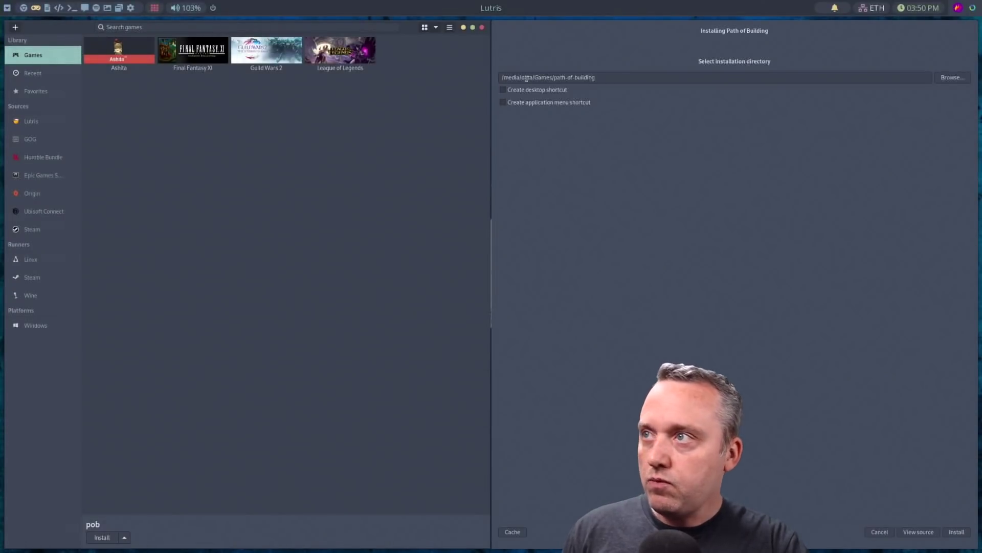
pyautogui.click(959, 532)
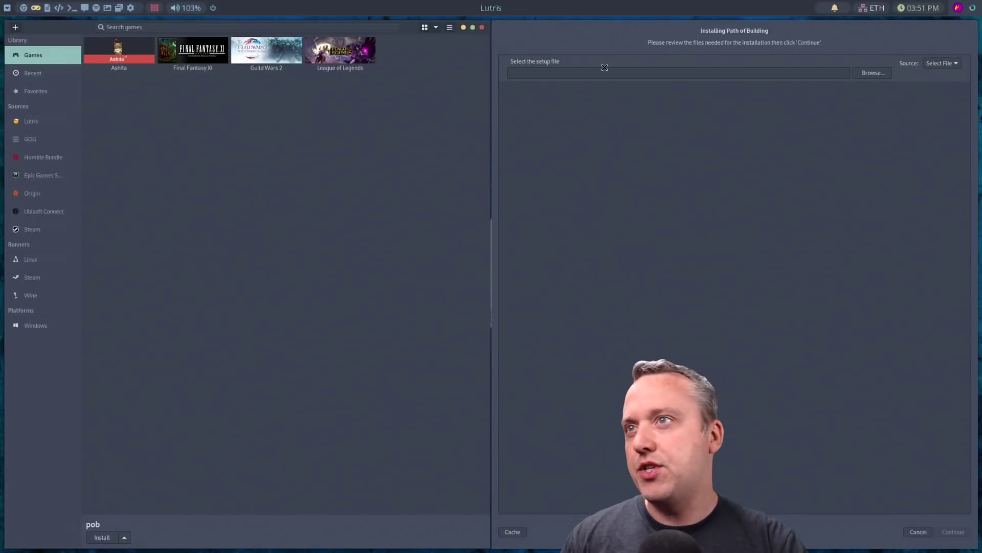
# Step: Switch to the web browser and look up the downloadable setup file in Path of Building Community's Release 2.16.0 assets on GitHub
pyautogui.click(23, 8)
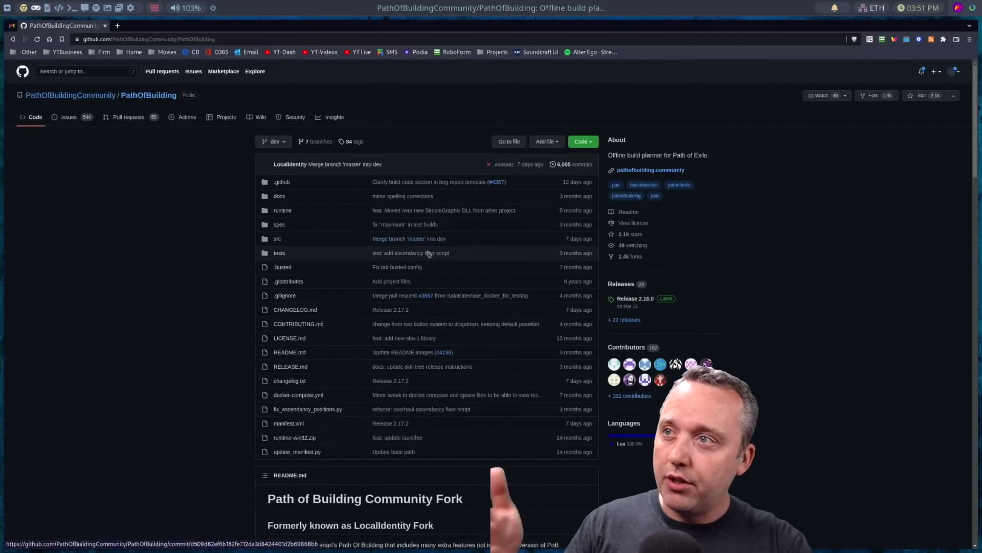
pyautogui.scroll(-3, 818, 302)
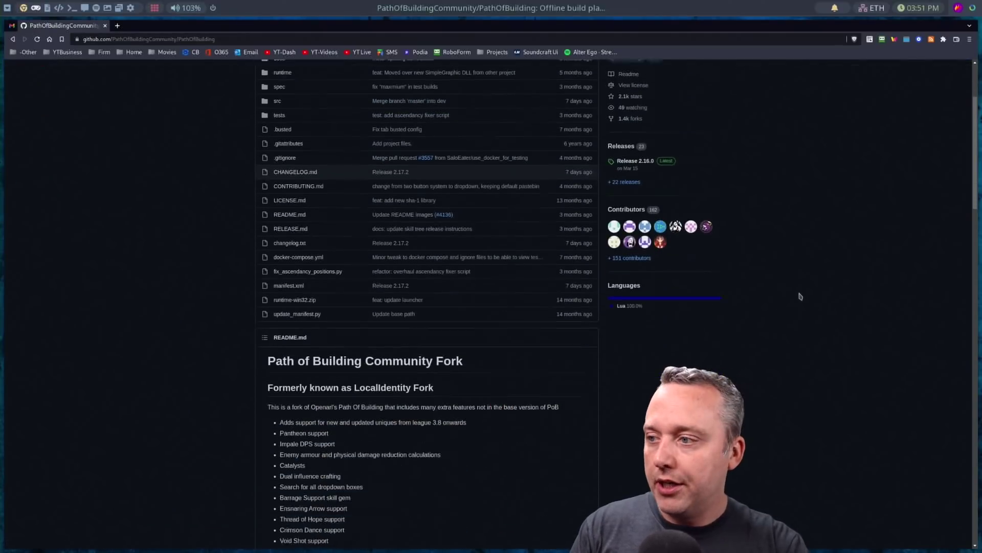
pyautogui.scroll(3, 791, 297)
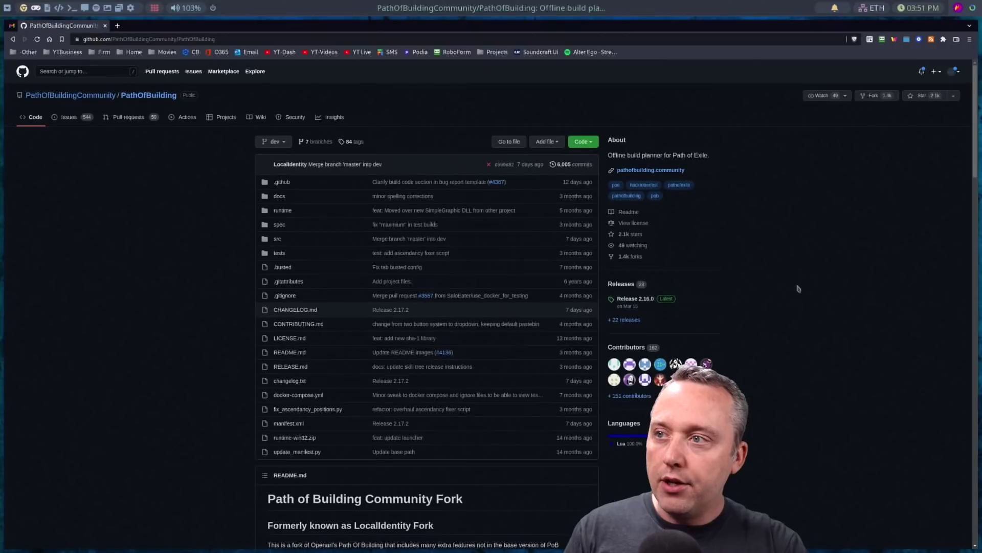
pyautogui.click(634, 299)
pyautogui.scroll(-10, 515, 279)
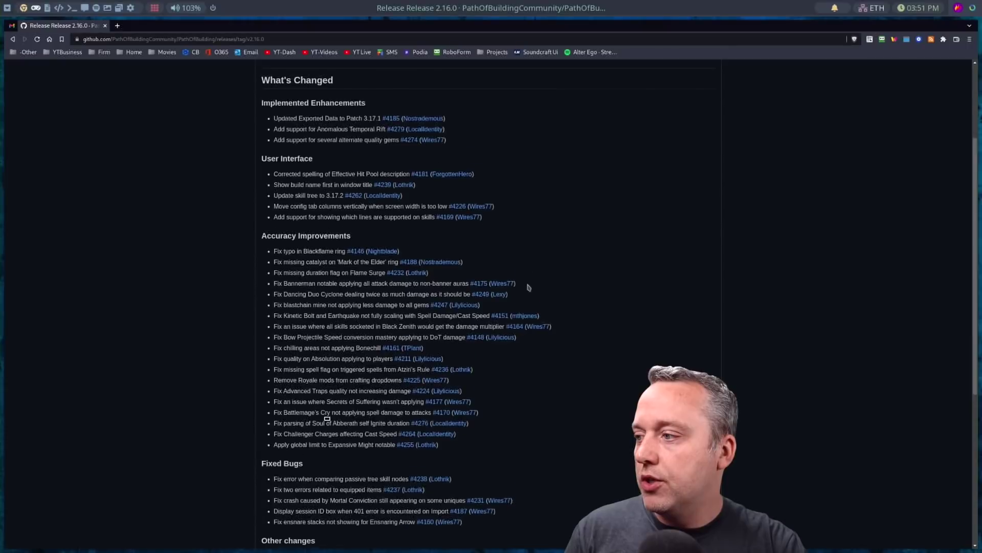
pyautogui.scroll(-3, 514, 278)
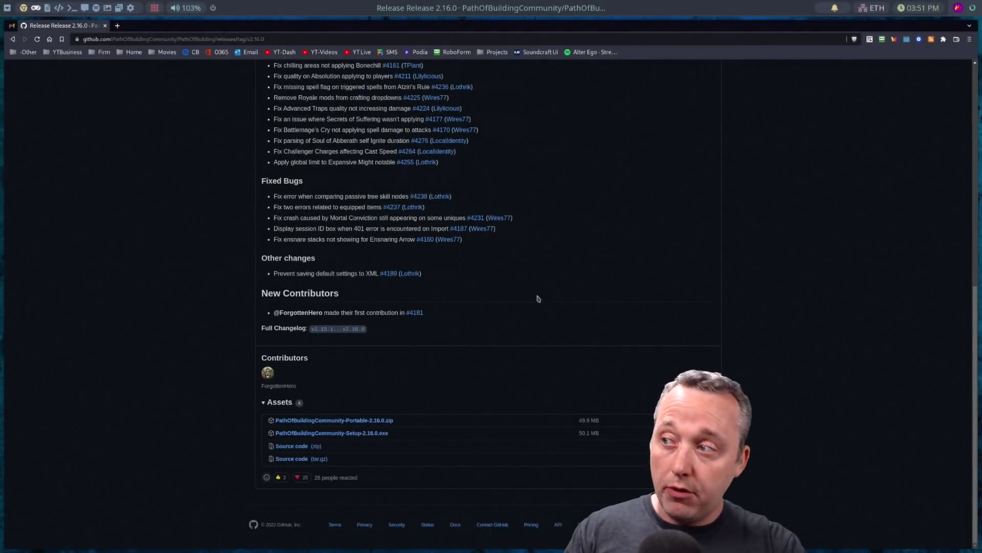
# Step: Switch back to Lutris, choose PathOfBuildingCommunity-Setup-2.16.0.exe from Downloads as the setup file and start the installer
pyautogui.hotkey('alt', 'Tab')
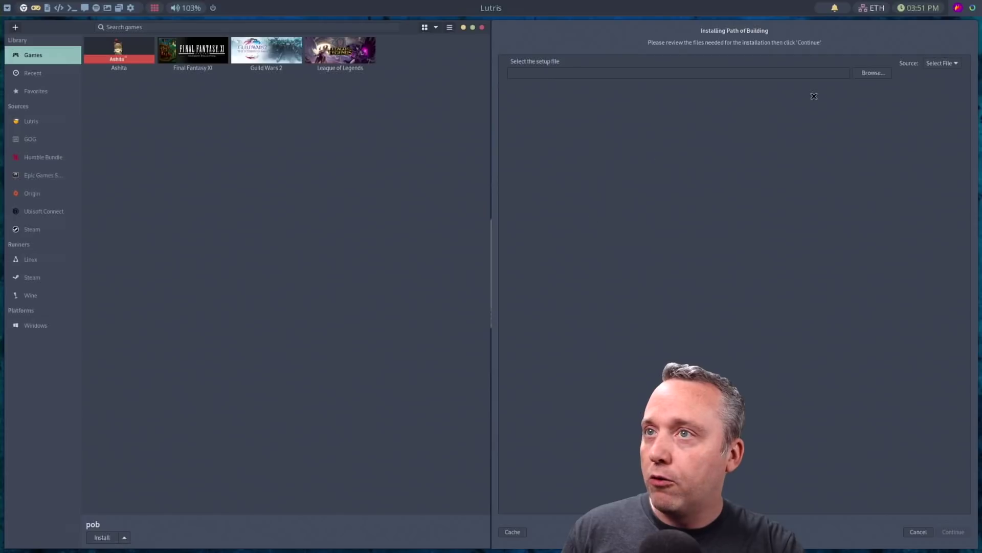
pyautogui.click(873, 73)
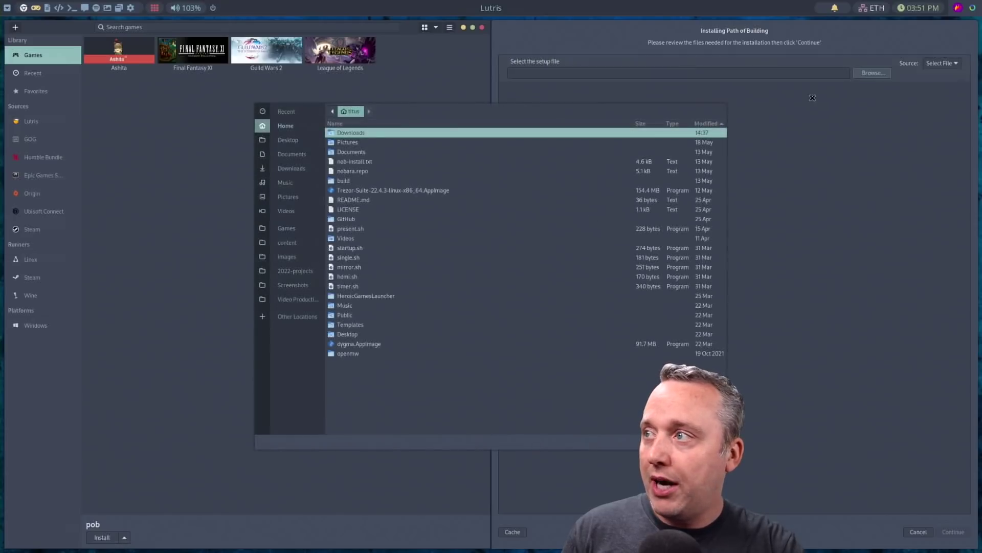
pyautogui.doubleClick(346, 133)
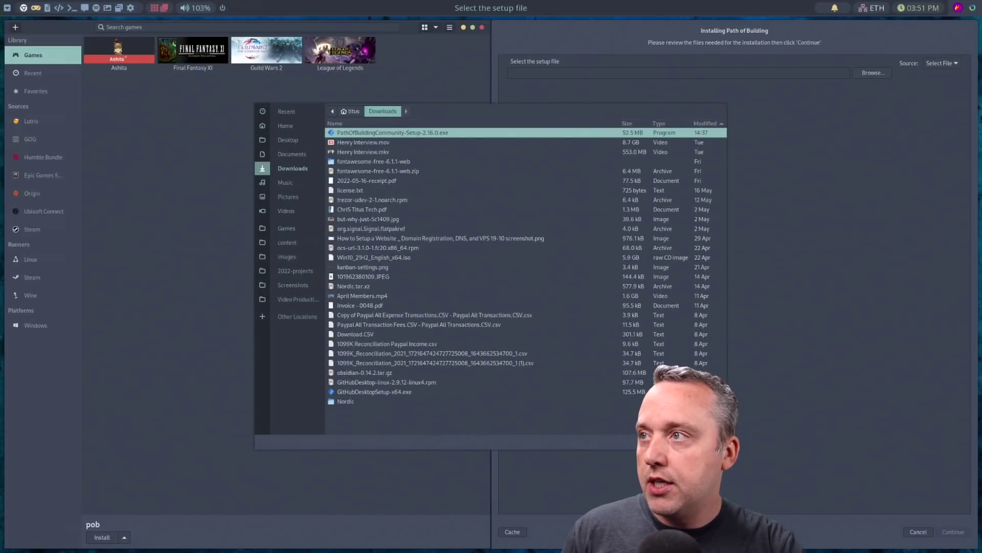
pyautogui.press('Return')
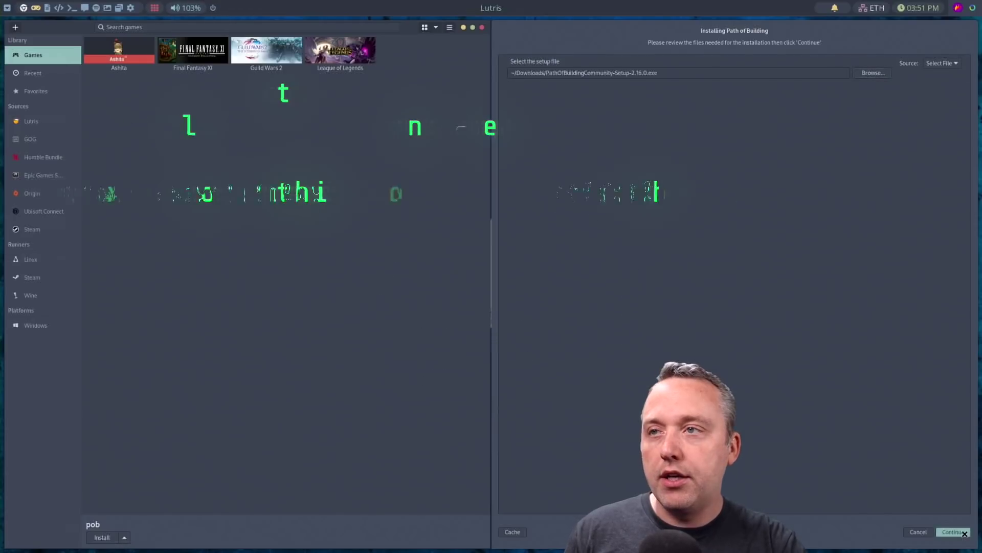
pyautogui.press('Return')
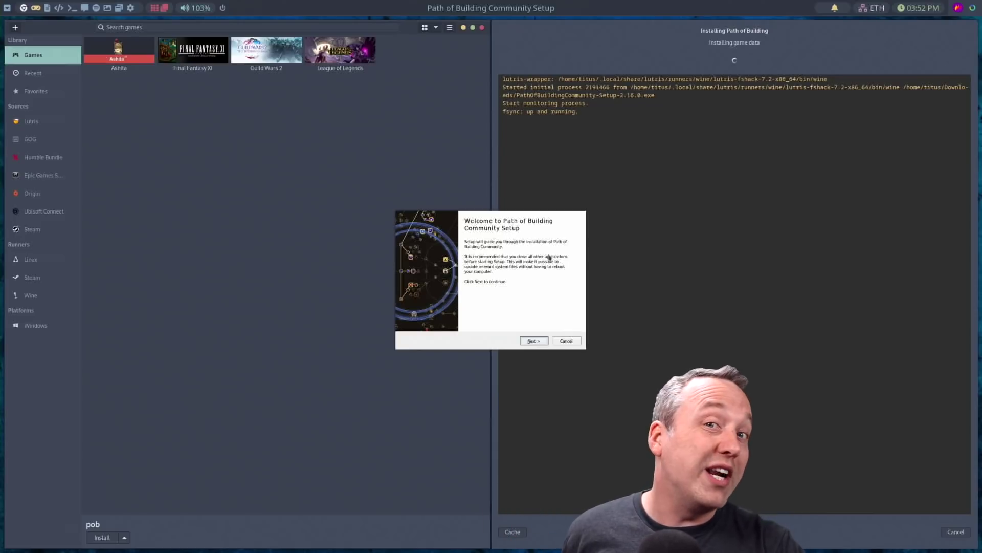
# Step: Install Path of Building Community in the default folder with running it on completion turned off, and try to launch the game
pyautogui.click(535, 341)
pyautogui.click(533, 340)
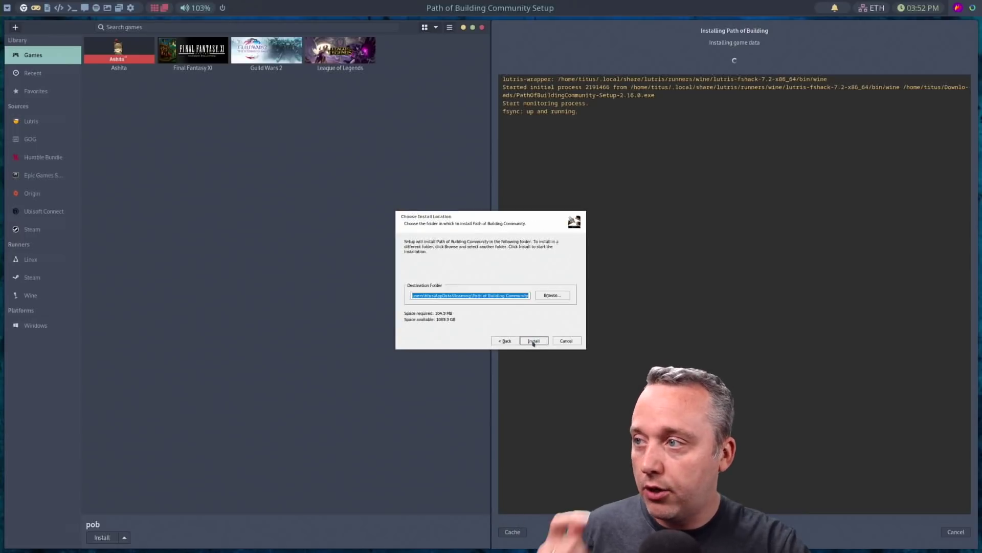
pyautogui.click(533, 341)
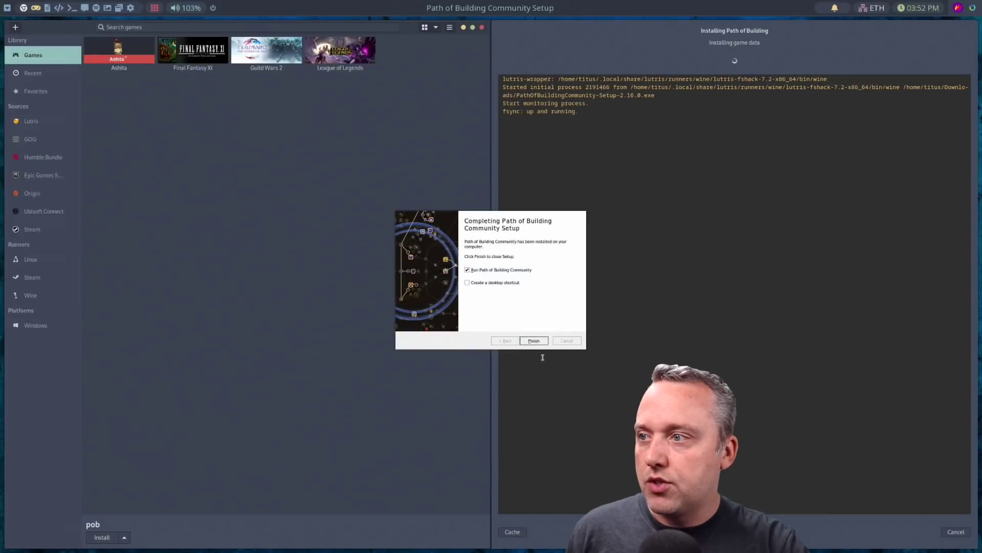
pyautogui.click(489, 270)
pyautogui.click(533, 341)
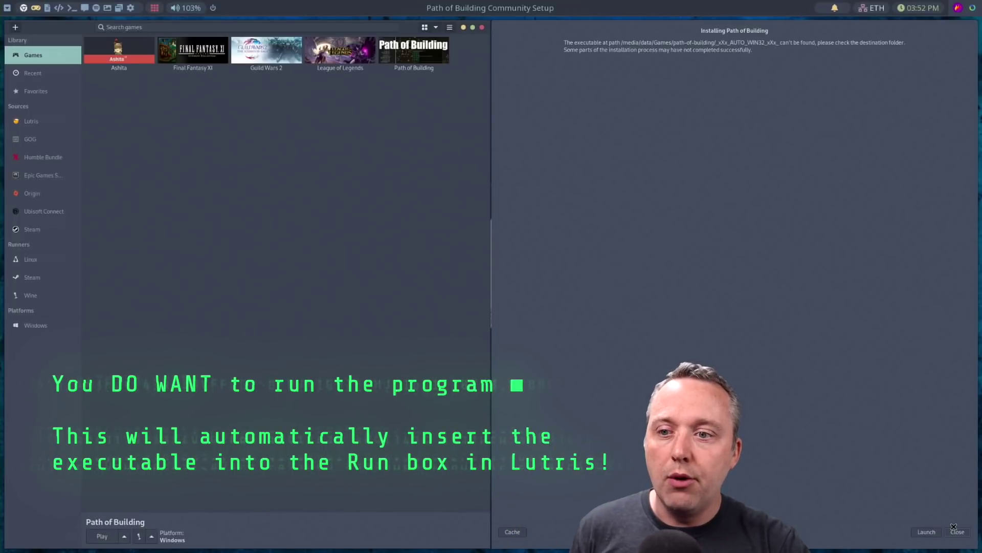
pyautogui.click(927, 531)
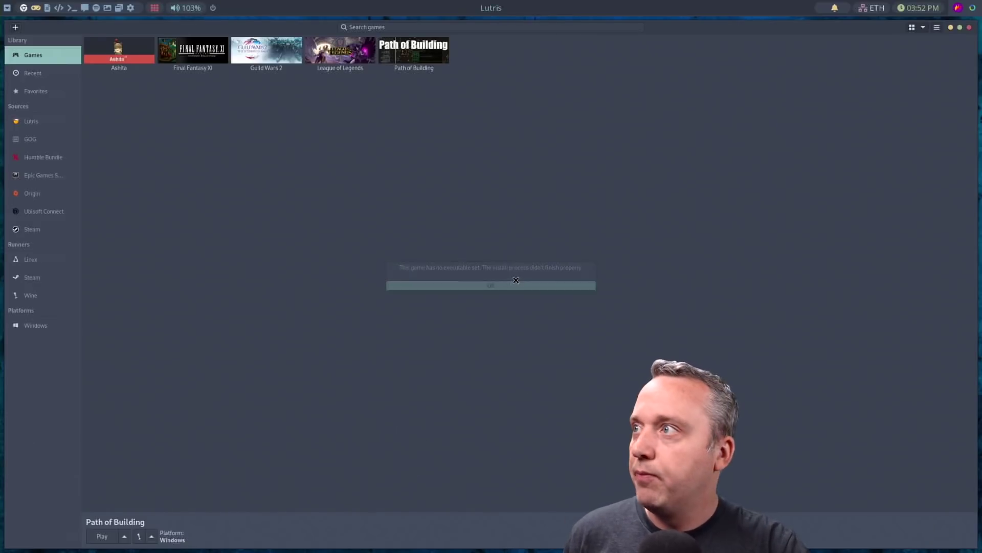
# Step: Set the Path of Building entry's executable to Path of Building.exe in AppData/Roaming/Path of Building Community and save the configuration
pyautogui.click(411, 52)
pyautogui.rightClick(411, 51)
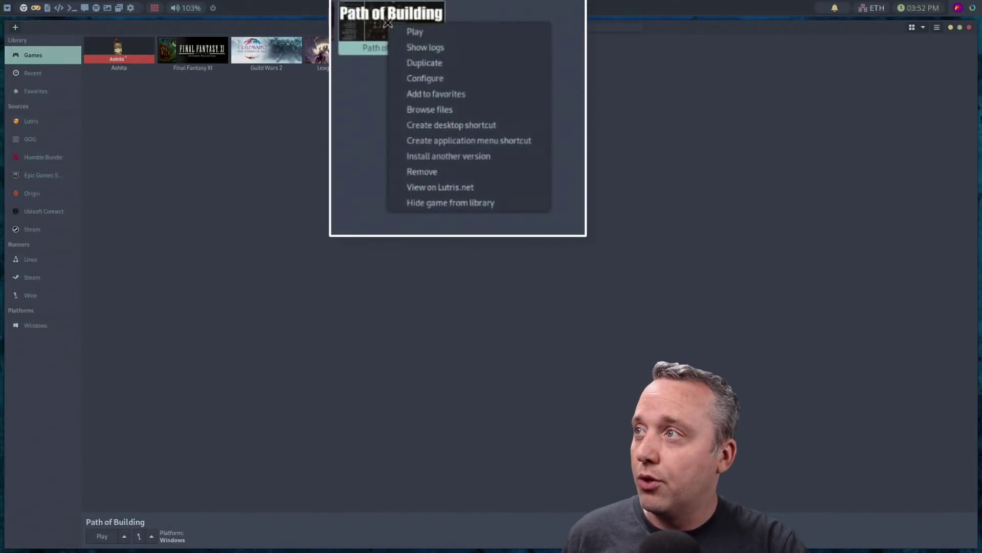
pyautogui.click(449, 78)
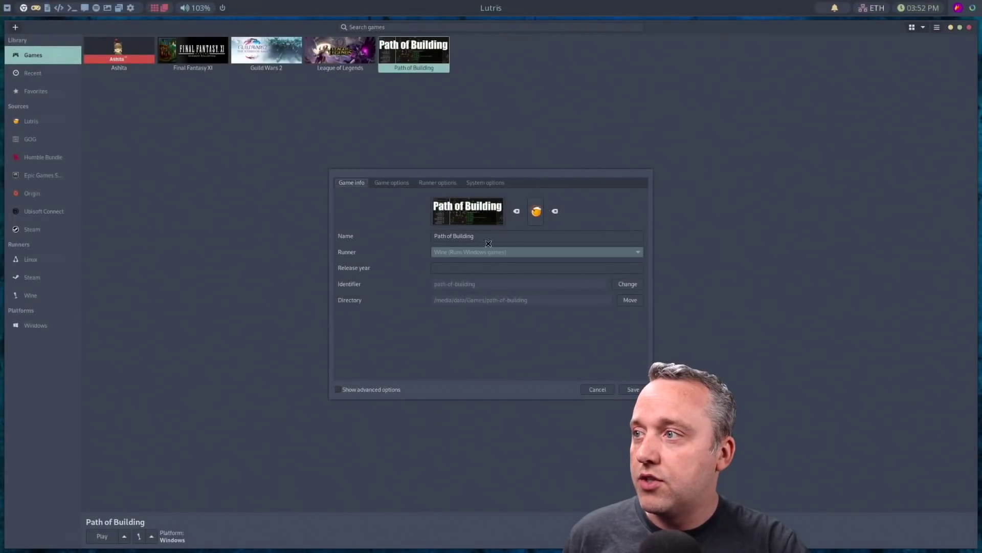
pyautogui.click(389, 184)
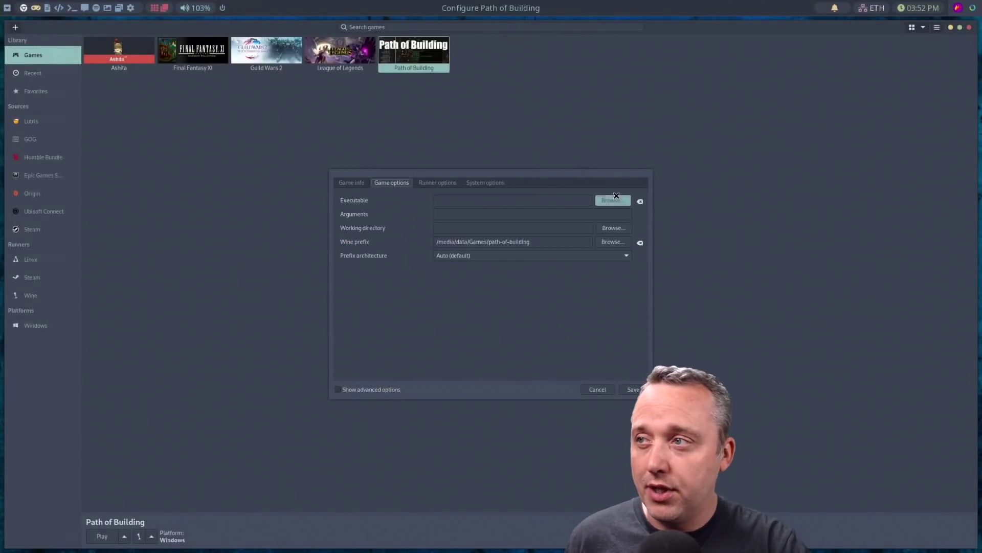
pyautogui.click(614, 199)
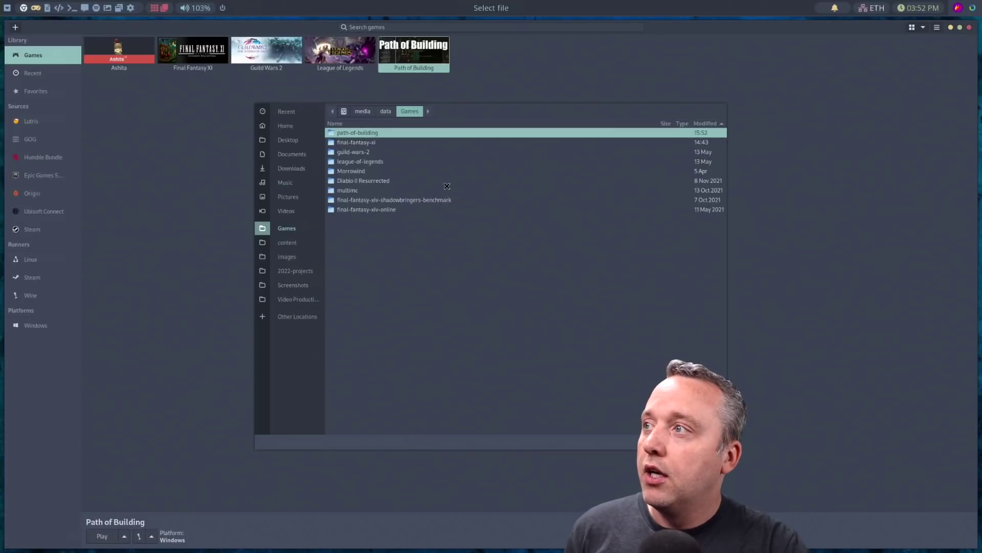
pyautogui.doubleClick(353, 133)
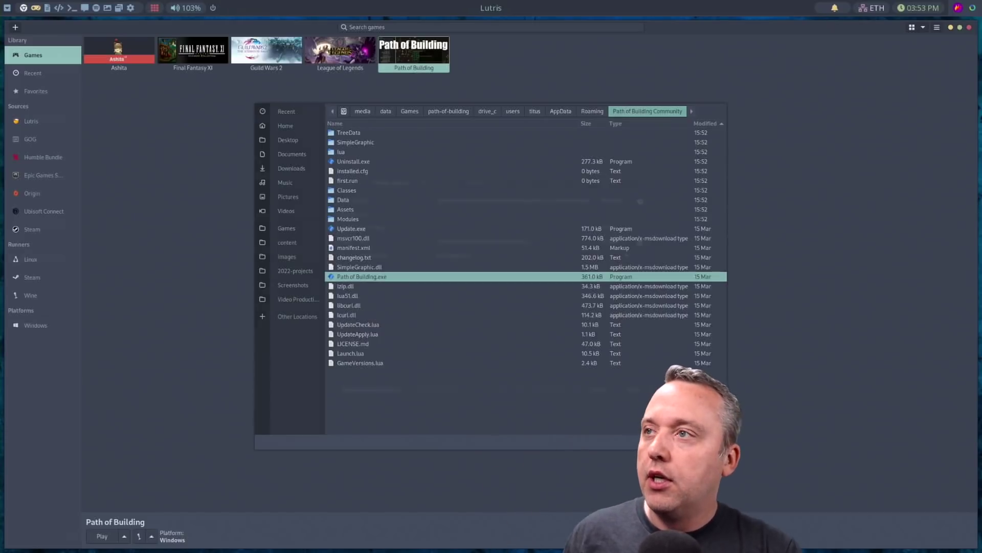
pyautogui.doubleClick(499, 276)
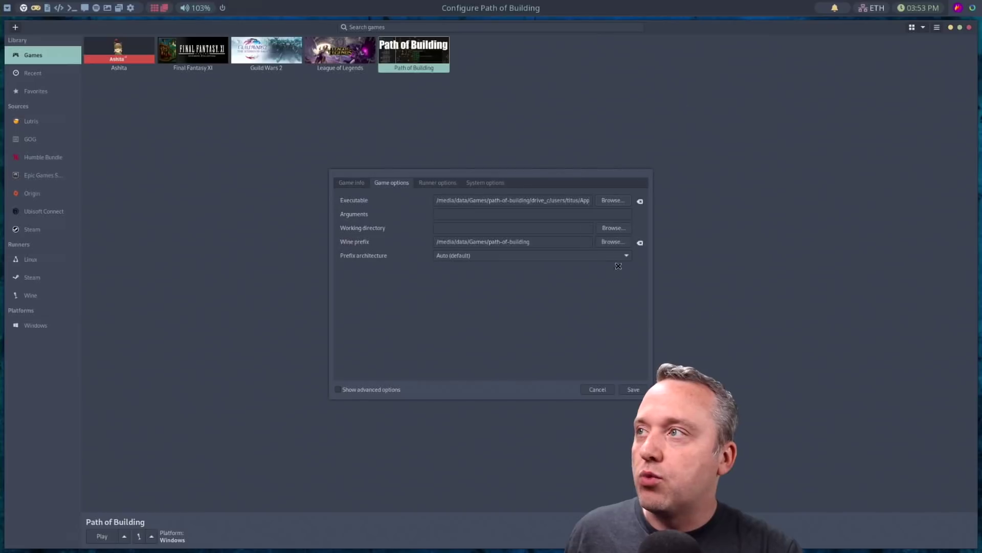
pyautogui.click(633, 390)
# Step: Run Path of Building from the library and inspect its passive skill tree close up and from farther out
pyautogui.rightClick(418, 52)
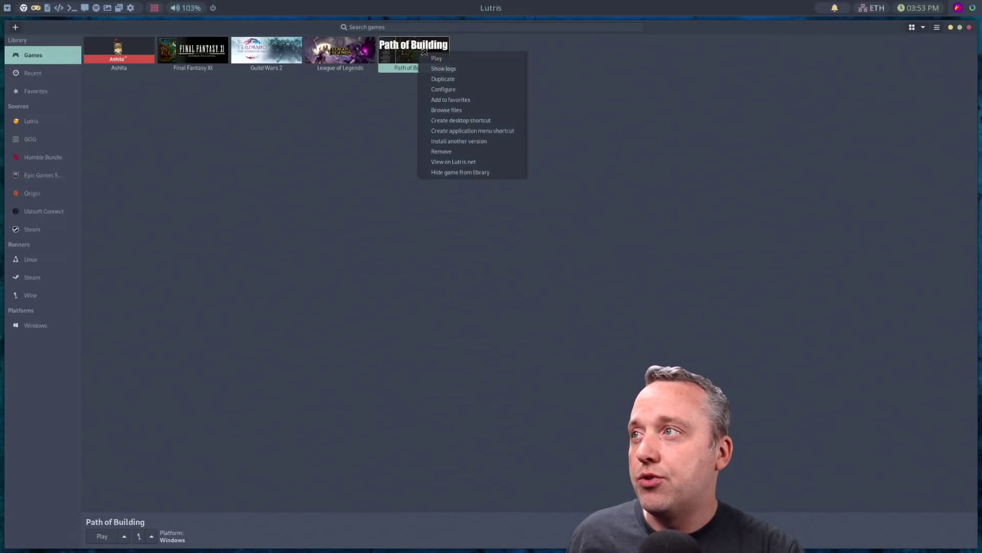
pyautogui.click(447, 58)
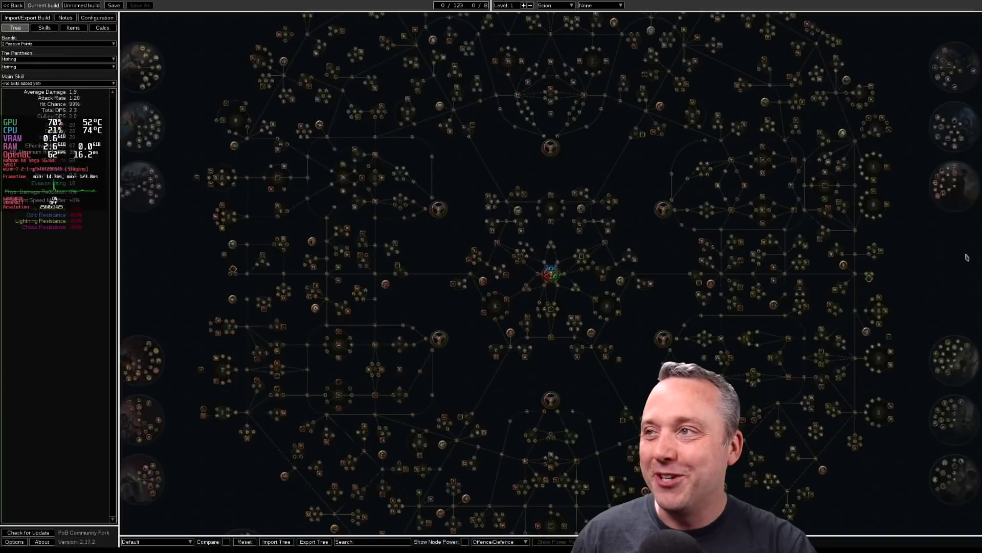
pyautogui.scroll(8, 594, 300)
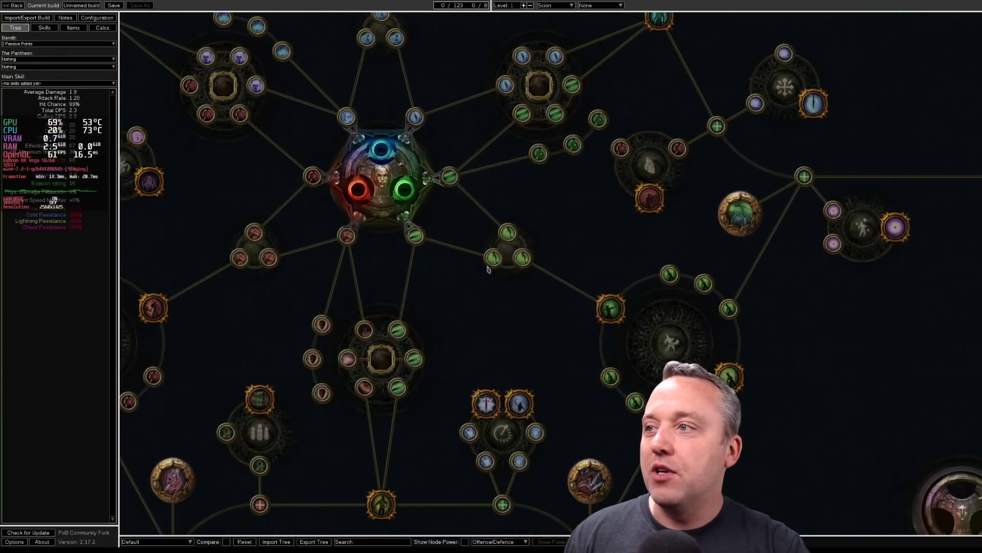
pyautogui.scroll(-4, 487, 270)
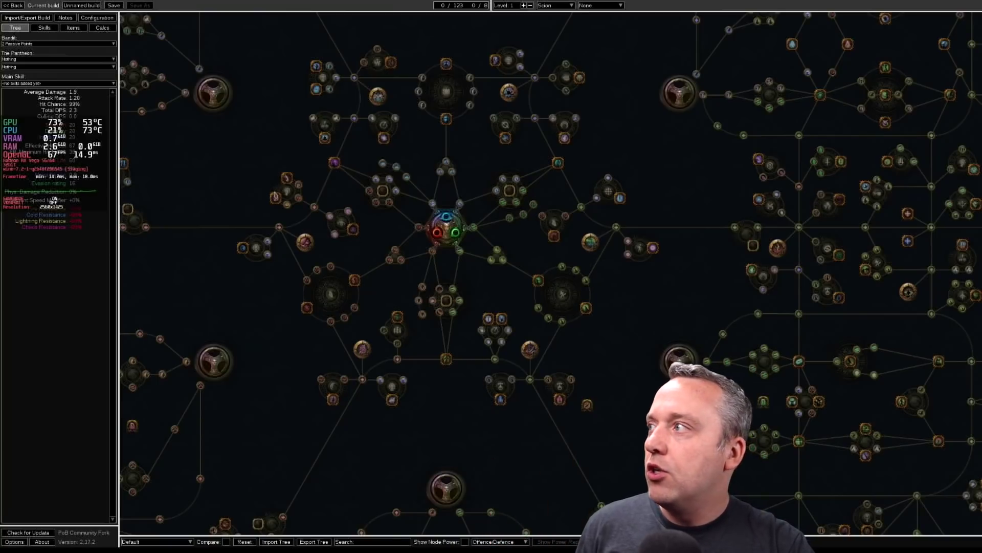
pyautogui.scroll(-5, 670, 266)
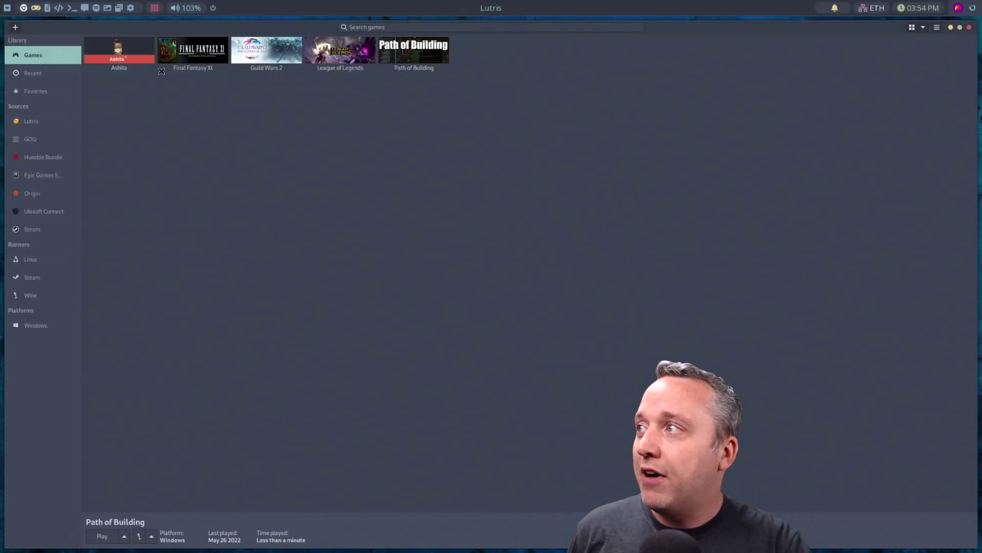
# Step: Review the executable, arguments and Wine prefix in Final Fantasy XI's game options, leaving the configuration without saving
pyautogui.click(205, 51)
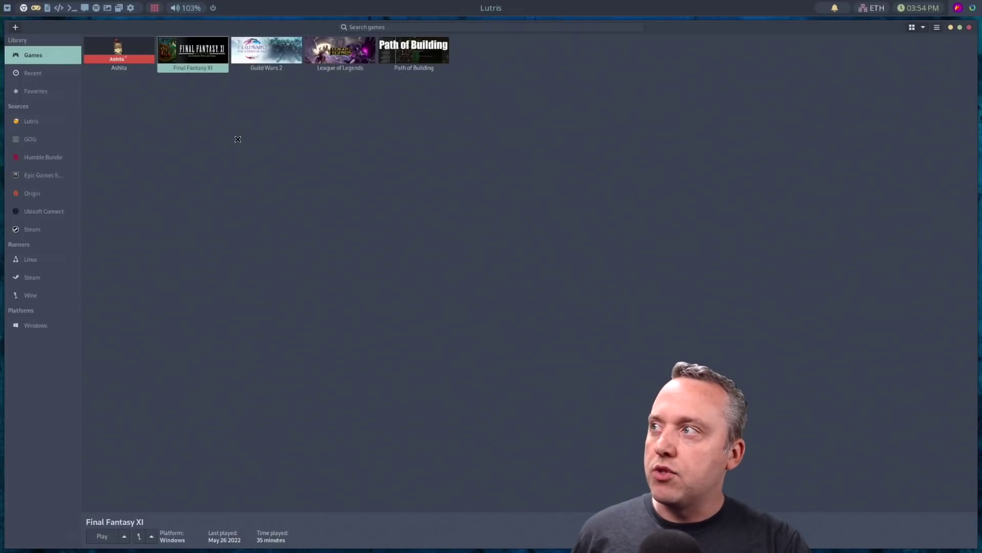
pyautogui.click(258, 50)
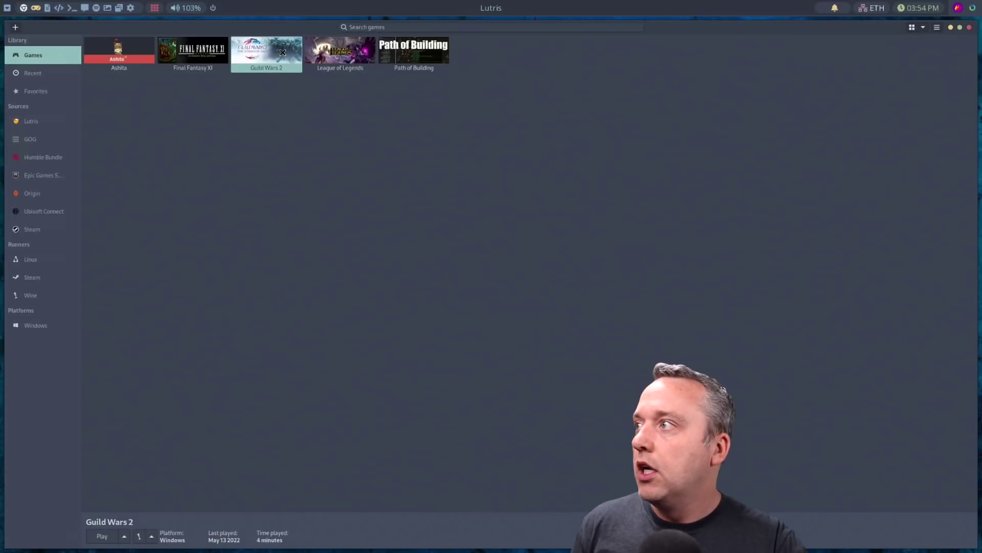
pyautogui.click(216, 42)
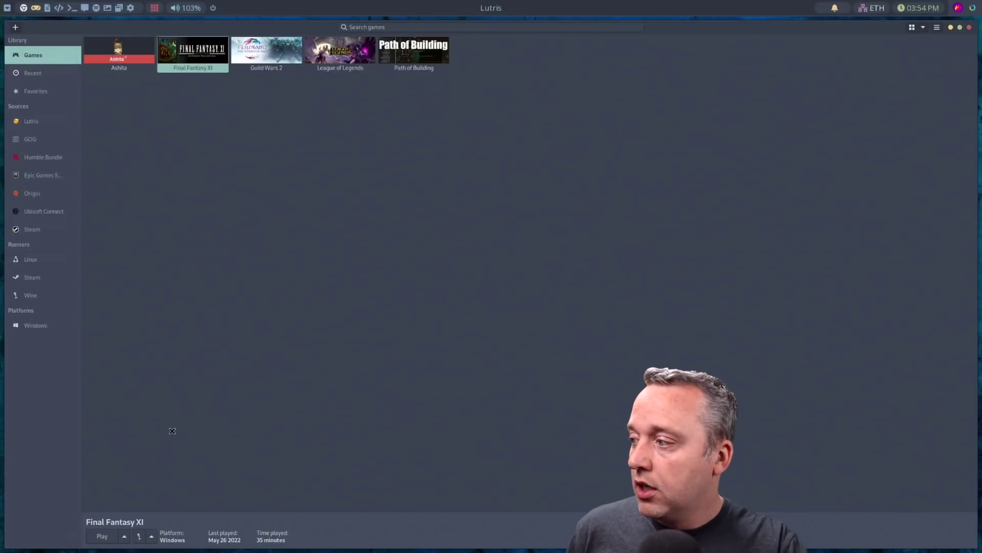
pyautogui.rightClick(191, 41)
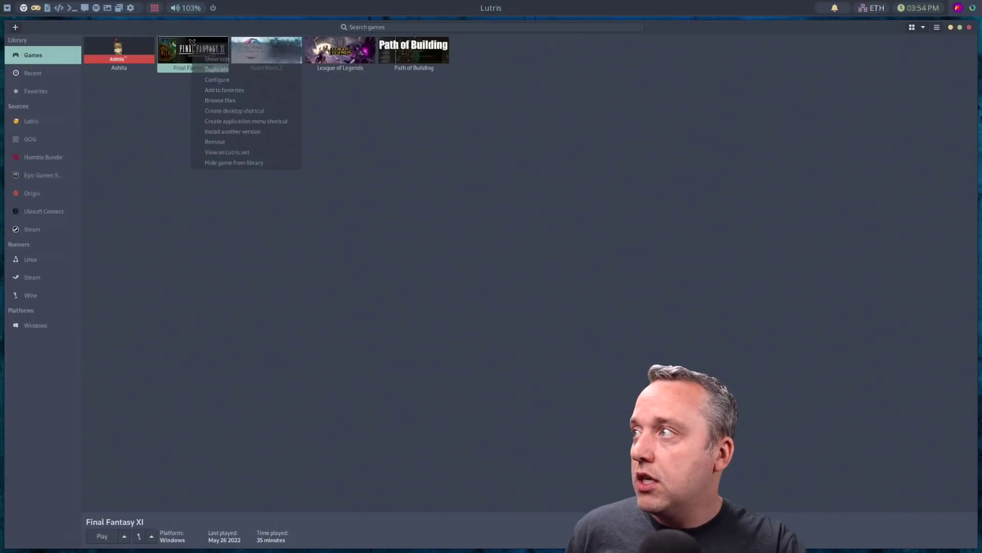
pyautogui.click(220, 79)
pyautogui.click(392, 183)
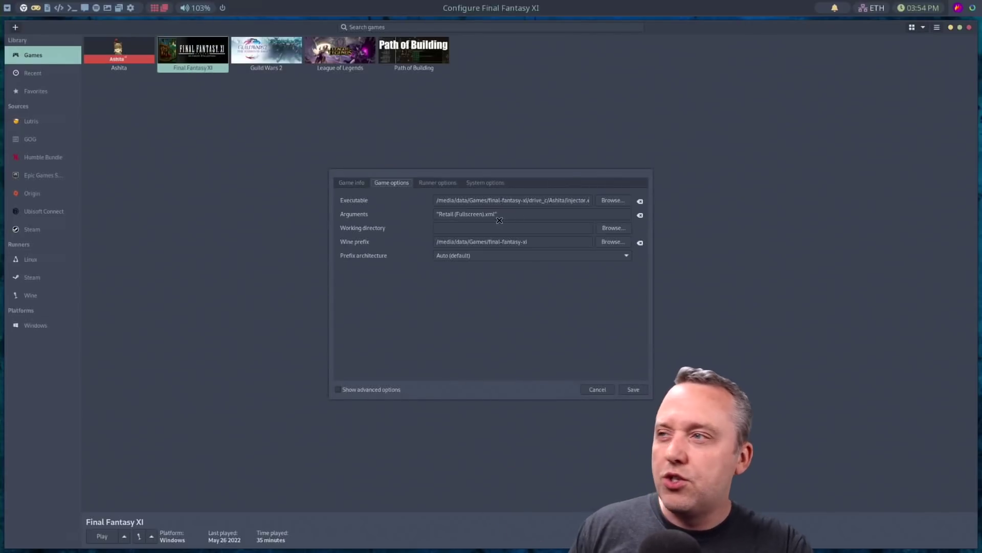
pyautogui.click(597, 389)
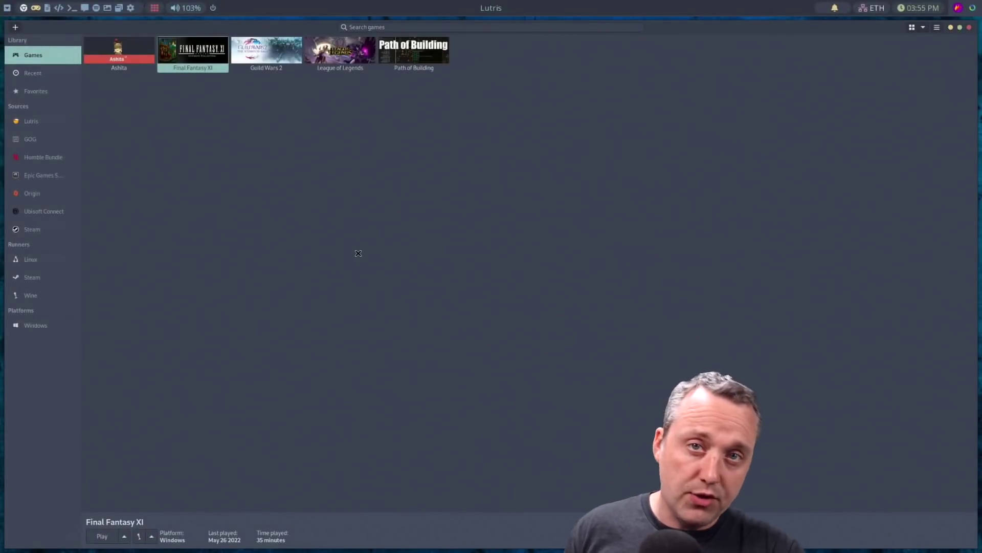
# Step: Run FINAL FANTASY XI Config.exe inside the game's Wine prefix, choosing it from the SquareEnix/FINAL FANTASY XI folder under Program Files (x86)/PlayOnline
pyautogui.click(151, 535)
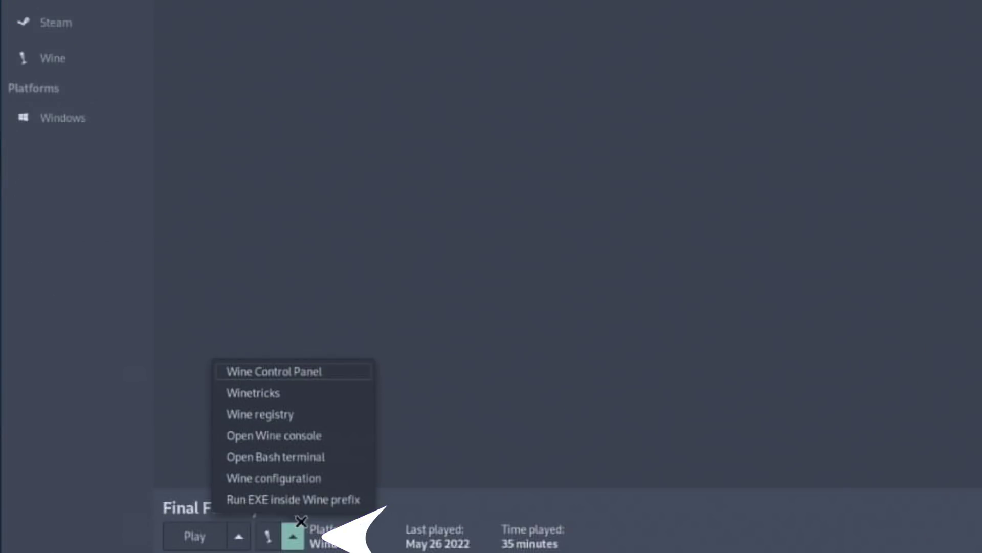
pyautogui.click(153, 517)
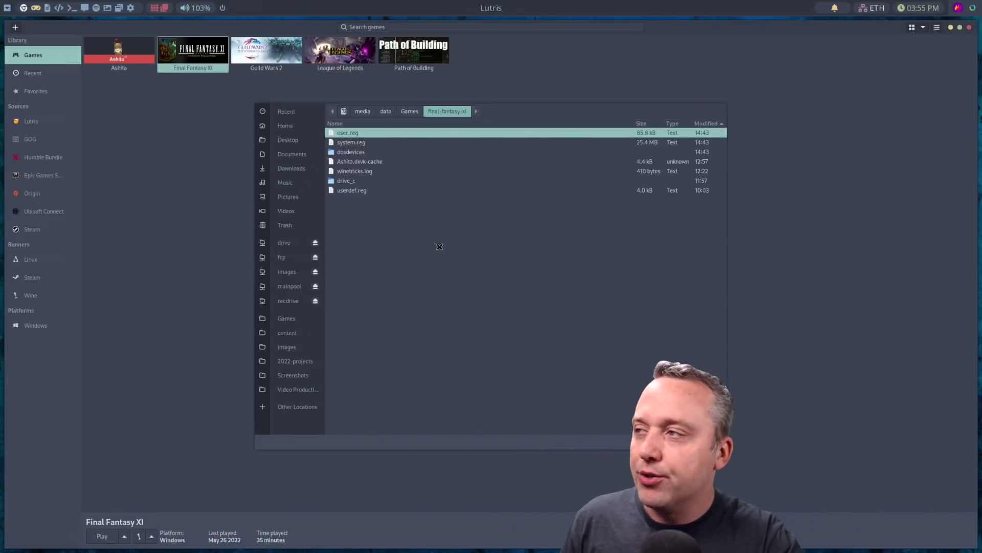
pyautogui.doubleClick(348, 183)
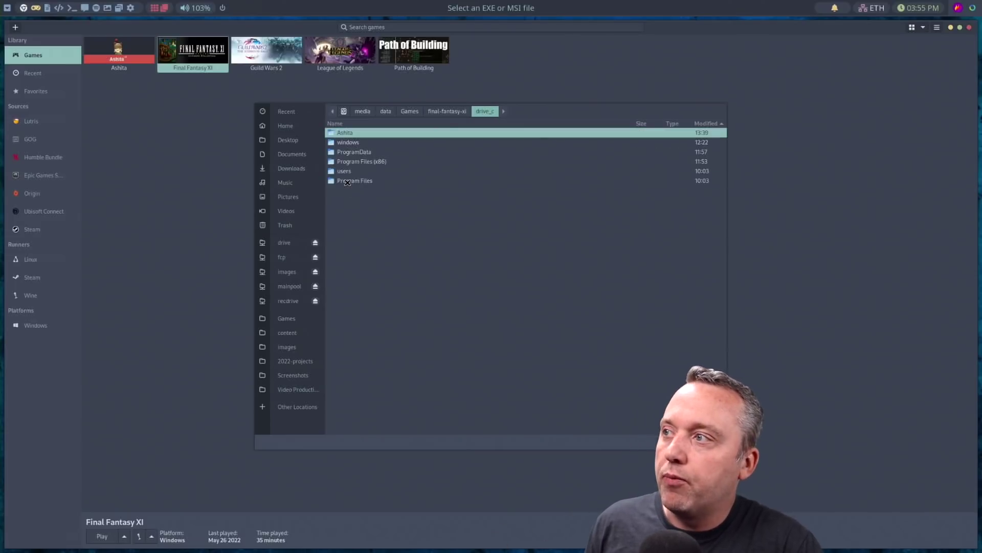
pyautogui.doubleClick(364, 162)
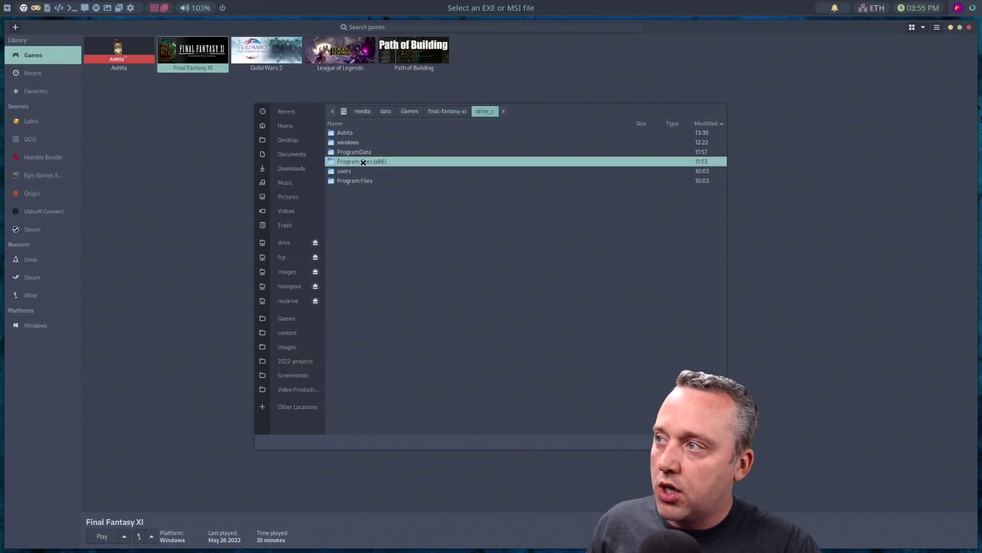
pyautogui.doubleClick(353, 152)
pyautogui.doubleClick(353, 134)
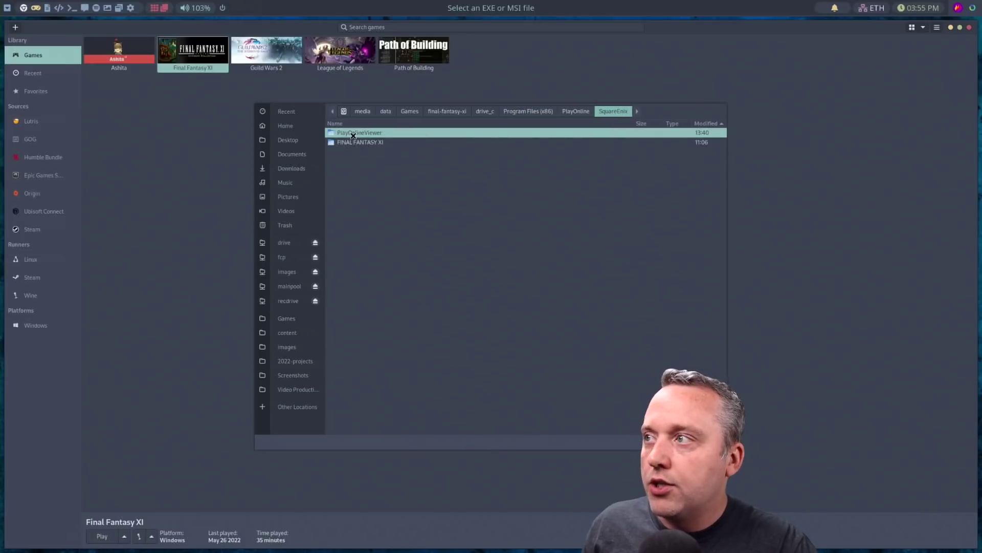
pyautogui.doubleClick(364, 144)
pyautogui.doubleClick(349, 151)
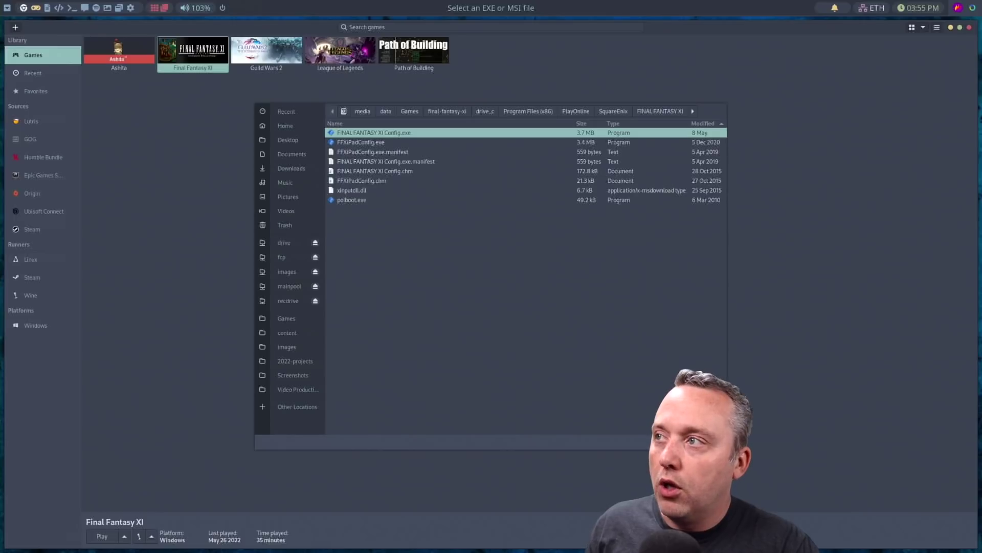
pyautogui.press('Return')
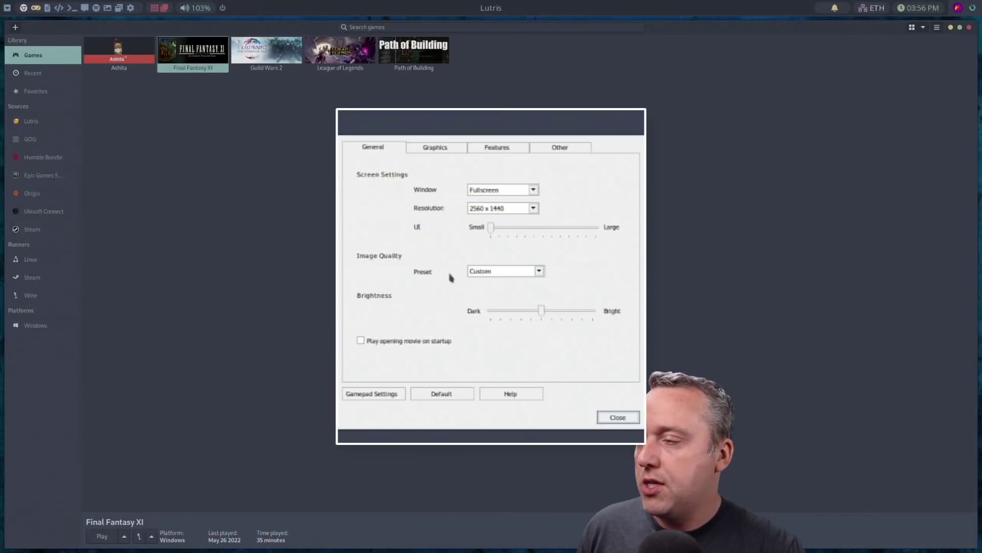
# Step: Review the general and gamepad settings in FINAL FANTASY XI Config, close the tool and save the settings
pyautogui.click(362, 148)
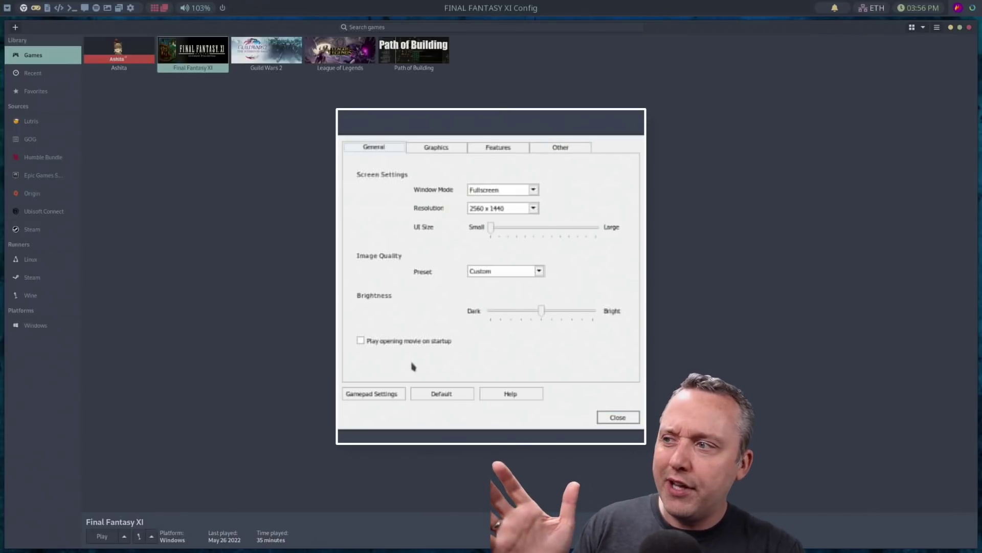
pyautogui.click(353, 393)
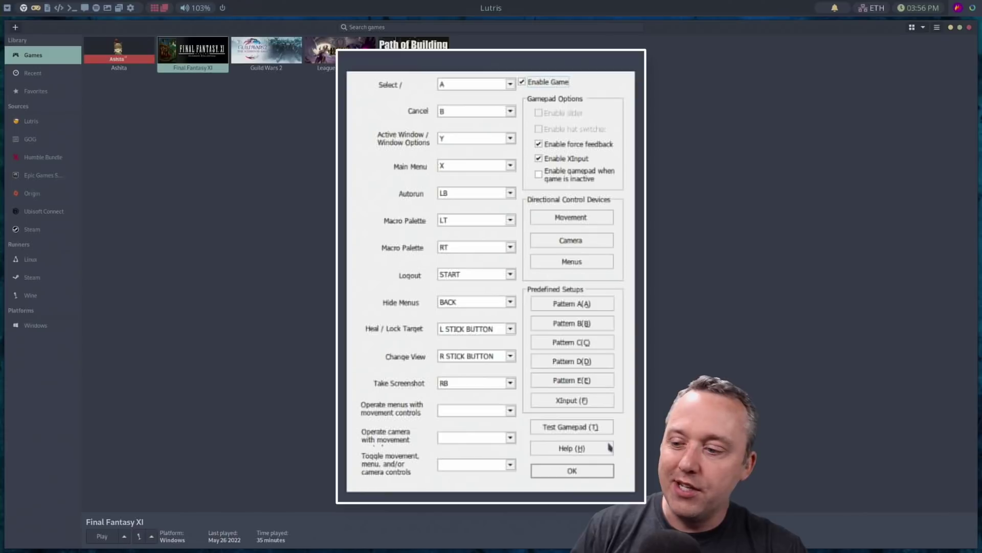
pyautogui.click(602, 471)
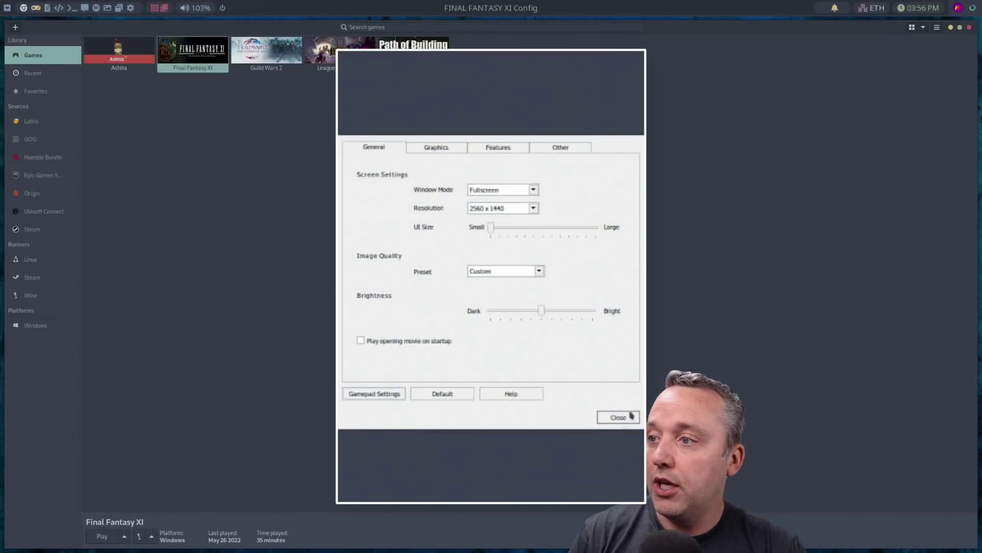
pyautogui.click(618, 417)
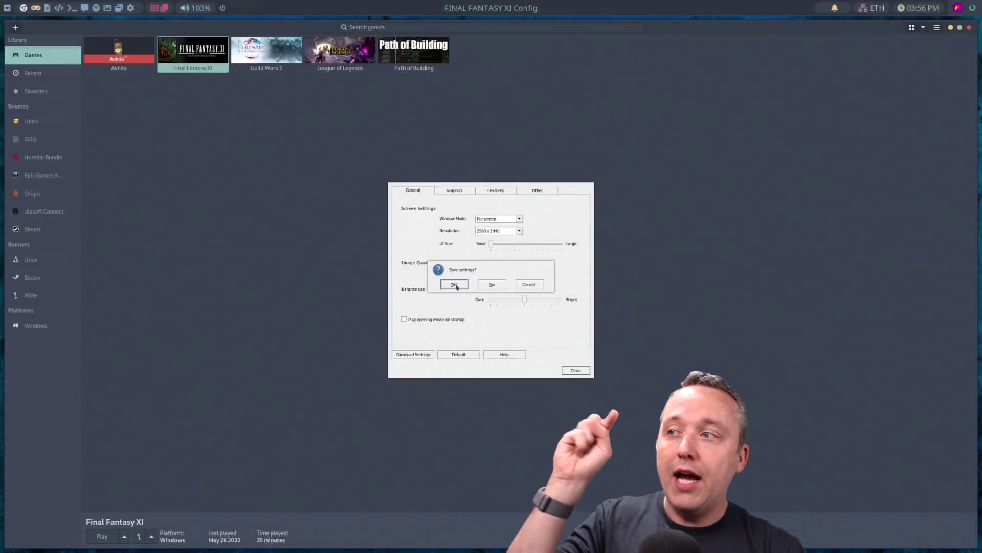
pyautogui.click(454, 284)
# Step: Browse Final Fantasy XI's game files to the drive_c/Ashita folder and select Ashita.exe
pyautogui.rightClick(201, 63)
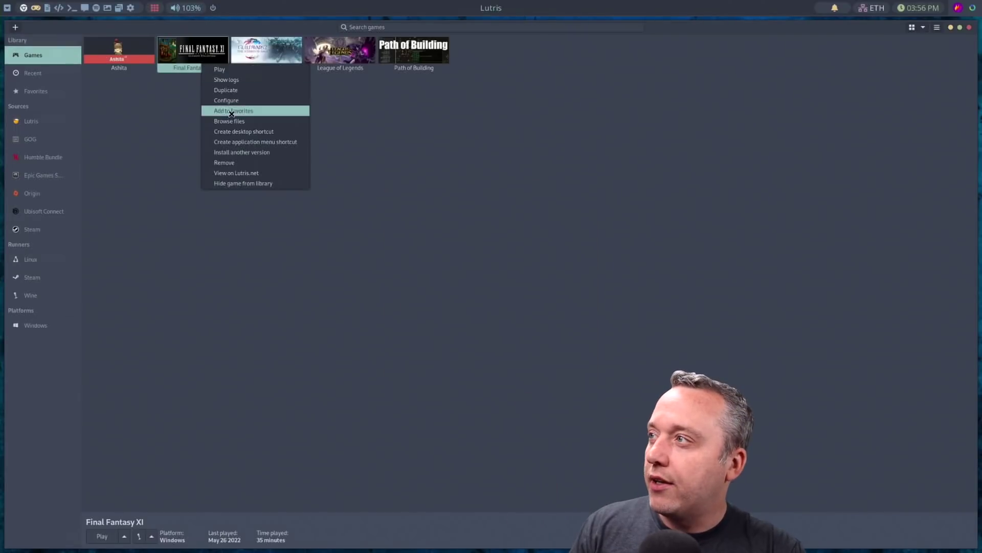
pyautogui.click(233, 118)
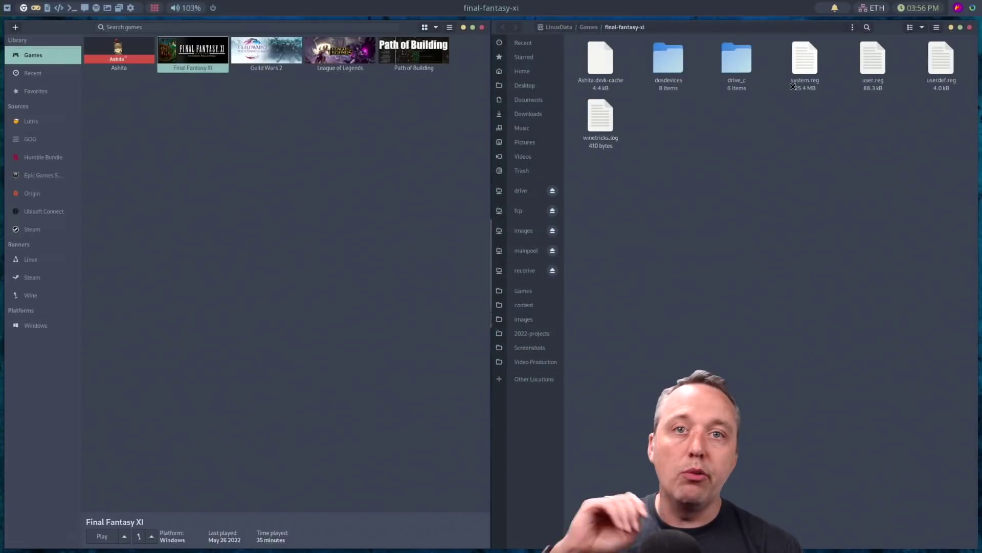
pyautogui.doubleClick(737, 59)
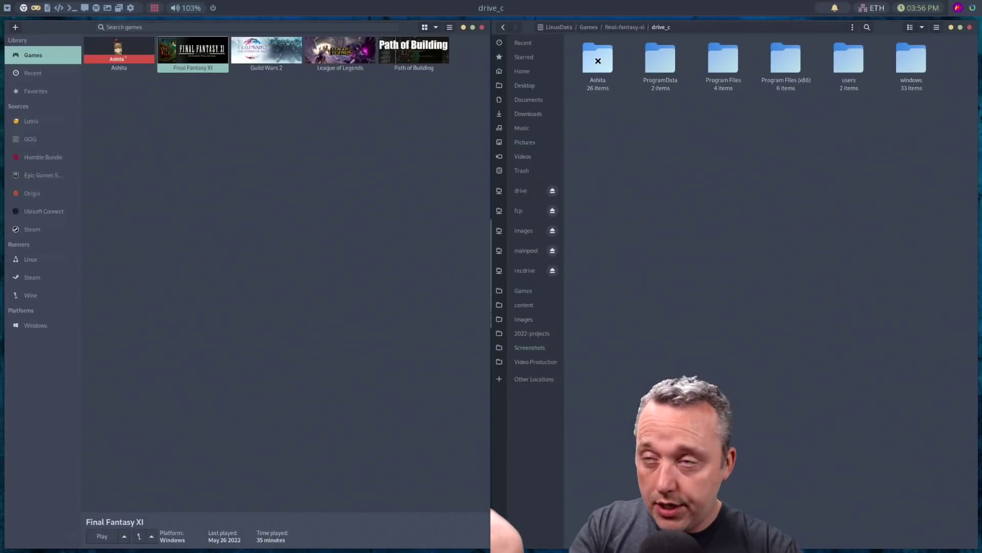
pyautogui.doubleClick(598, 61)
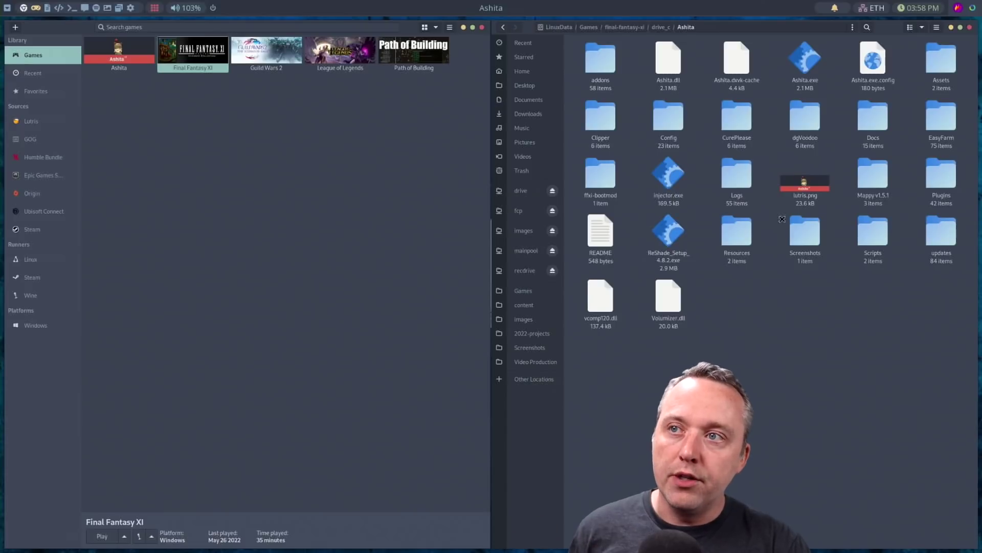
pyautogui.click(807, 59)
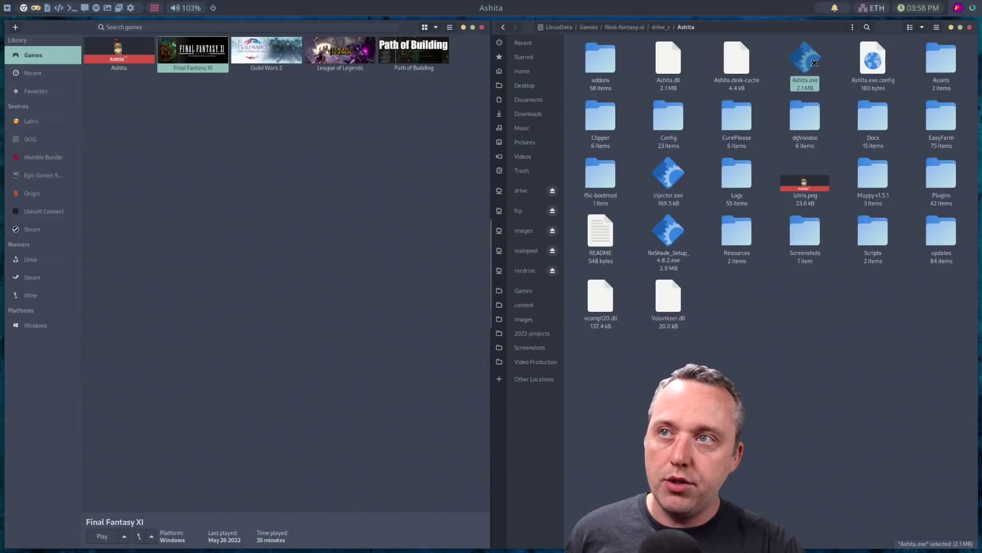
pyautogui.moveTo(806, 68); pyautogui.dragTo(238, 530)
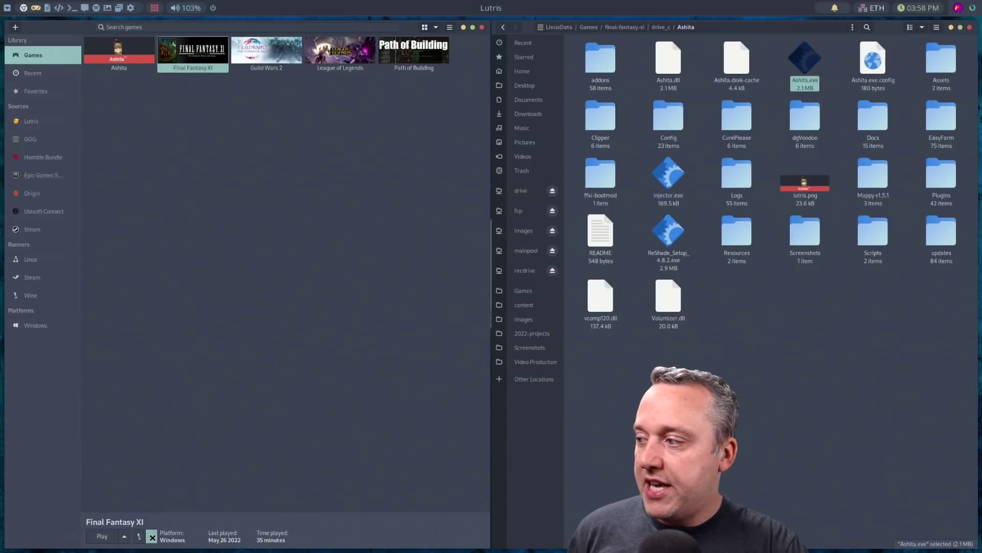
# Step: Choose Ashita.exe from drive_c/Ashita to run inside the Final Fantasy XI Wine prefix, and close the file manager window
pyautogui.click(140, 535)
pyautogui.click(148, 518)
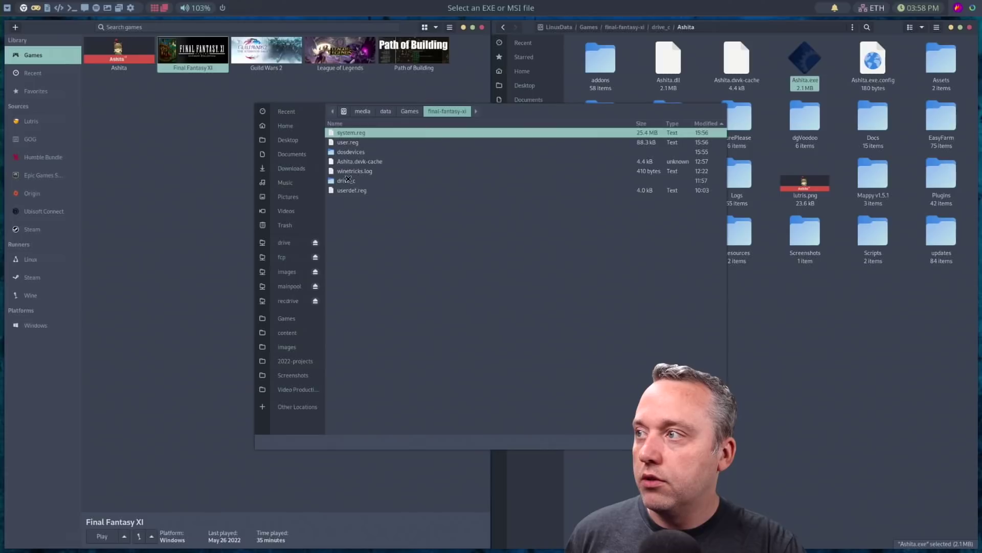
pyautogui.doubleClick(347, 180)
pyautogui.doubleClick(343, 132)
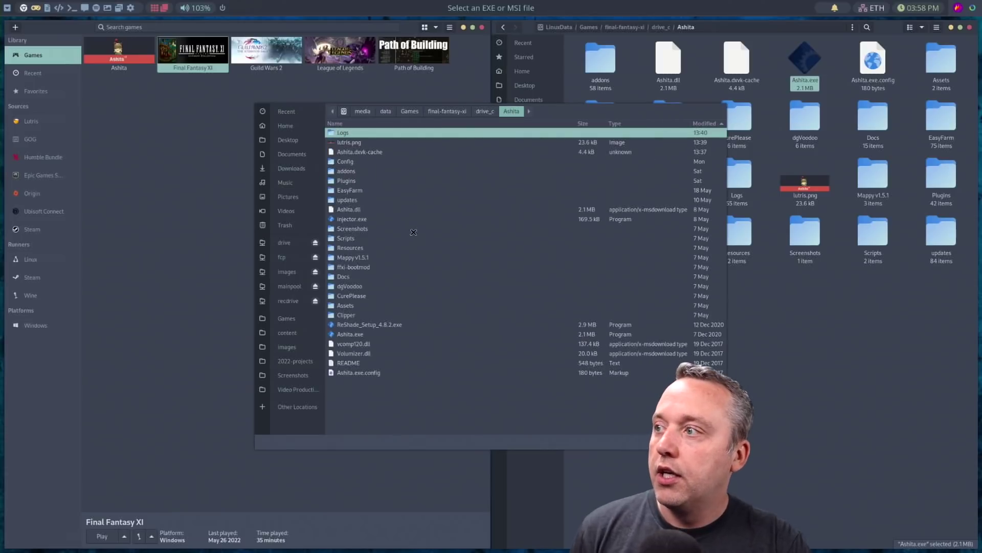
pyautogui.click(357, 334)
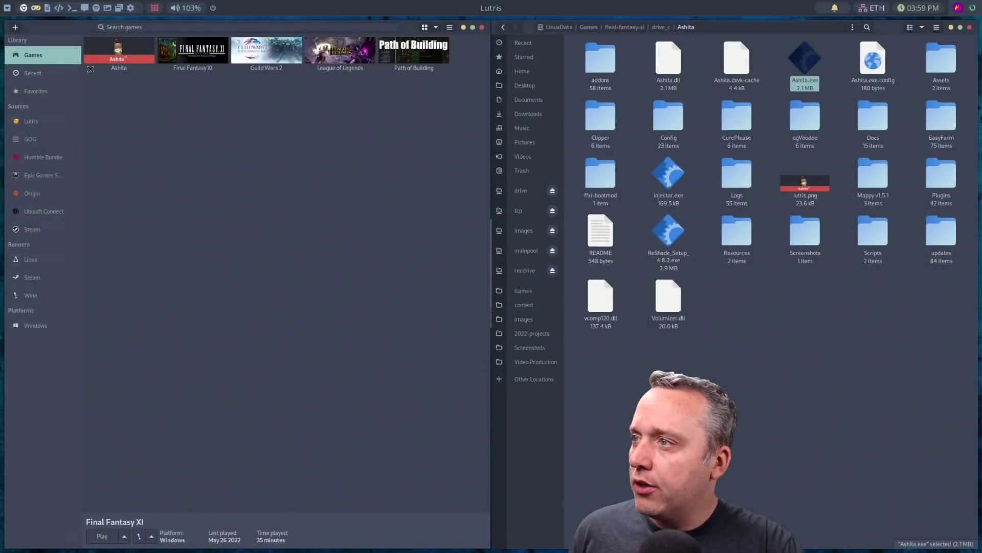
pyautogui.click(734, 329)
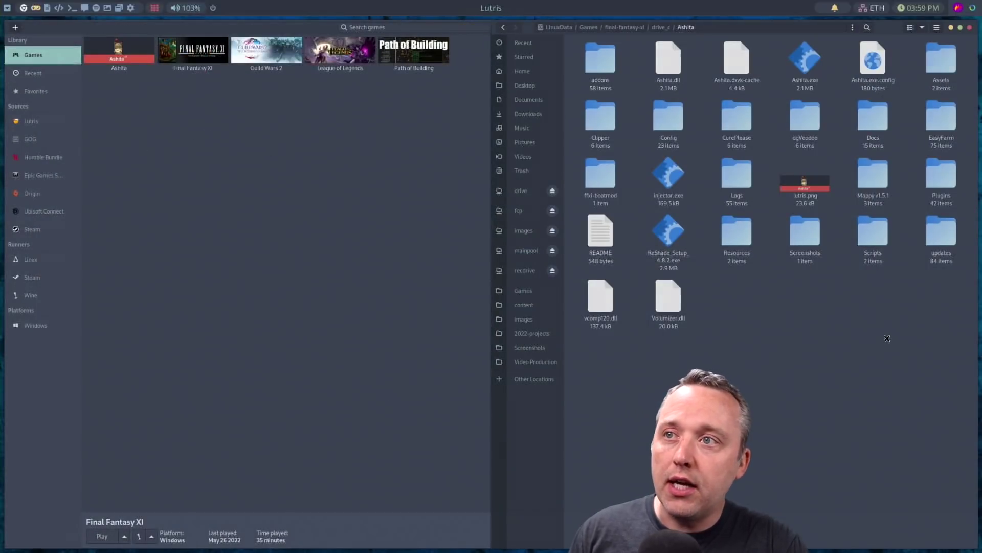
pyautogui.hotkey('ctrl', 'w')
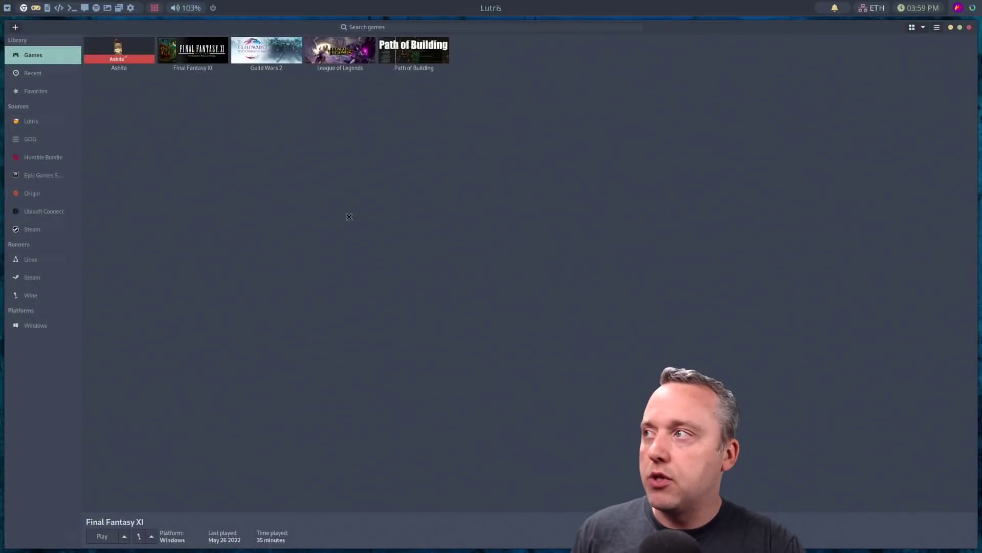
# Step: Open Winetricks for Final Fantasy XI, select the default wineprefix and choose to install a Windows DLL or component
pyautogui.click(152, 536)
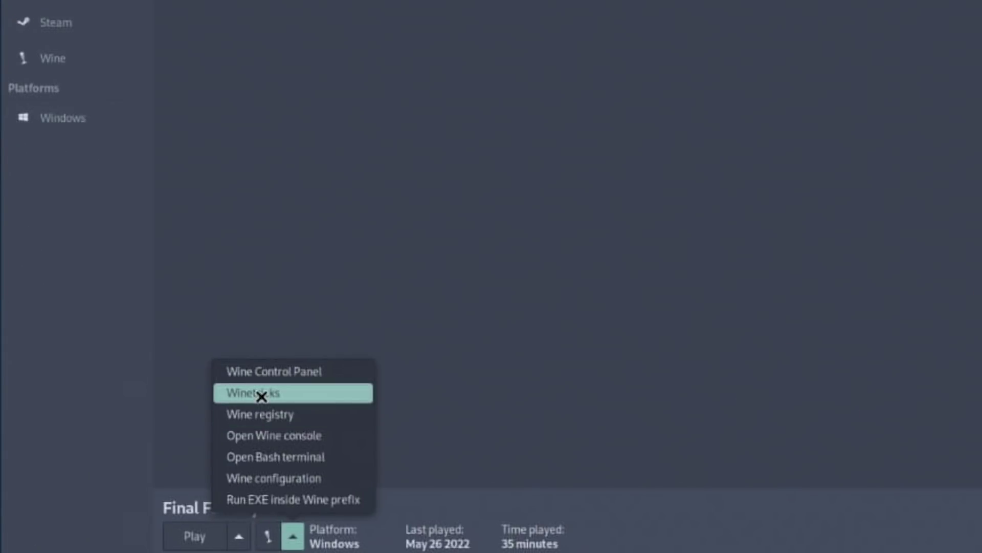
pyautogui.click(258, 397)
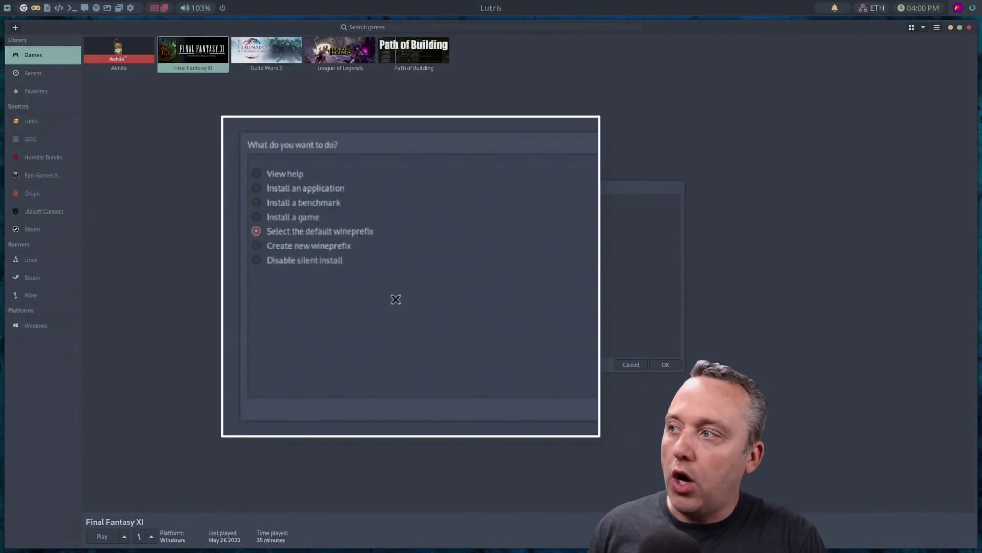
pyautogui.doubleClick(445, 235)
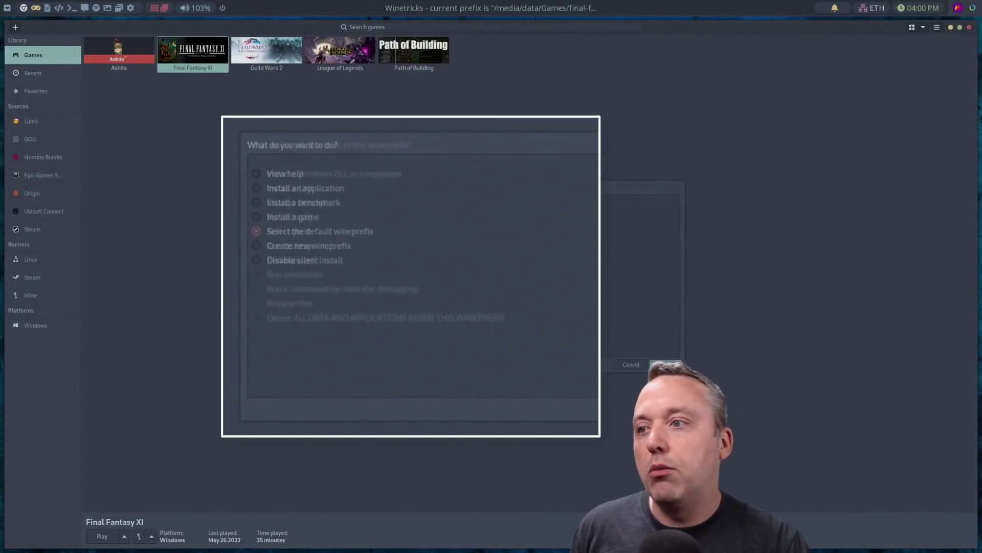
pyautogui.doubleClick(281, 174)
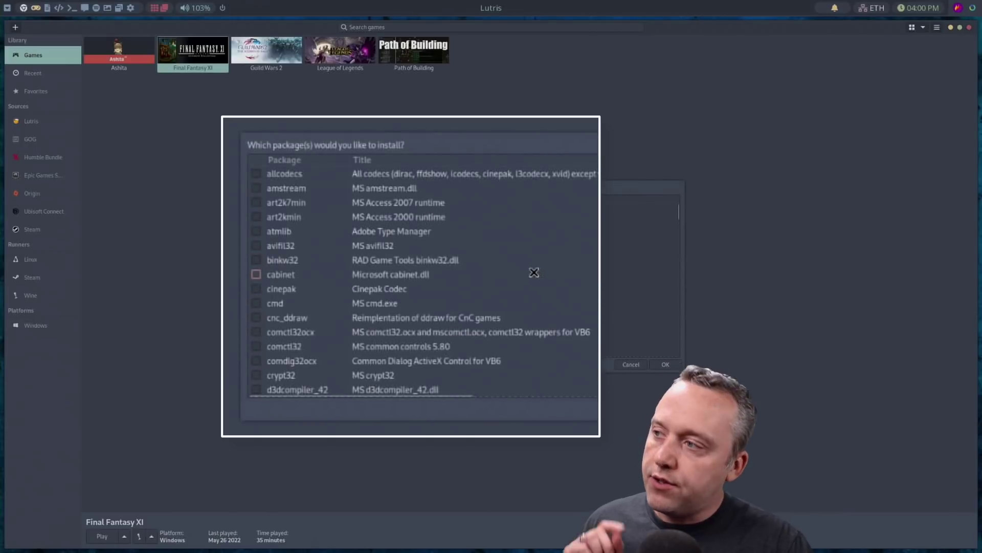
# Step: Review the installable Winetricks packages, including the DirectX, .NET and Visual C++ runtimes, and cancel out of Winetricks without installing anything
pyautogui.scroll(-5, 512, 270)
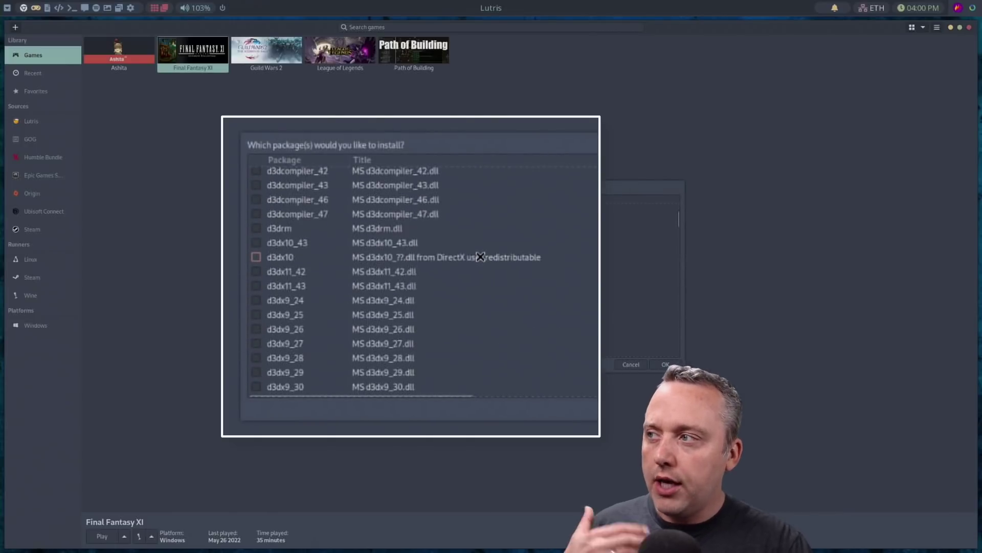
pyautogui.scroll(-8, 480, 253)
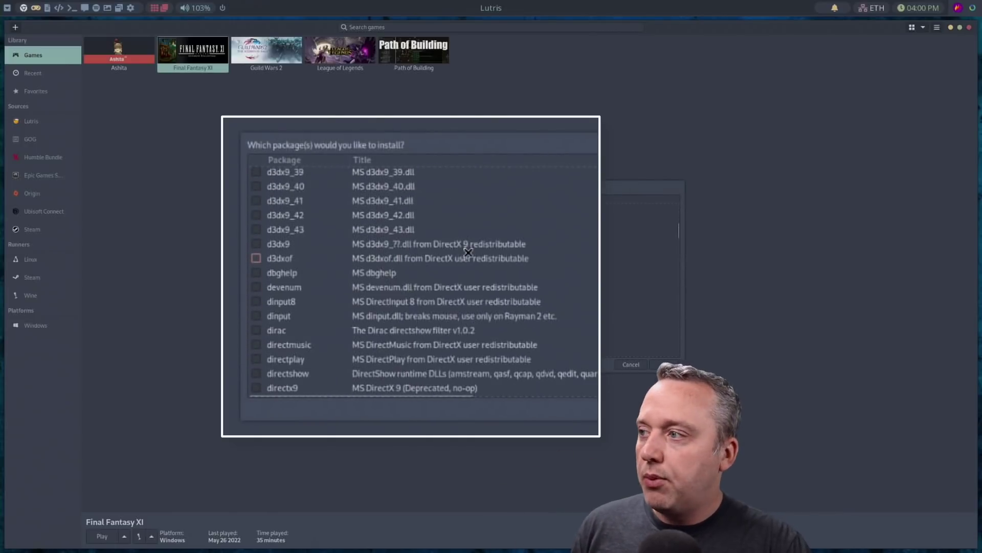
pyautogui.scroll(-8, 453, 258)
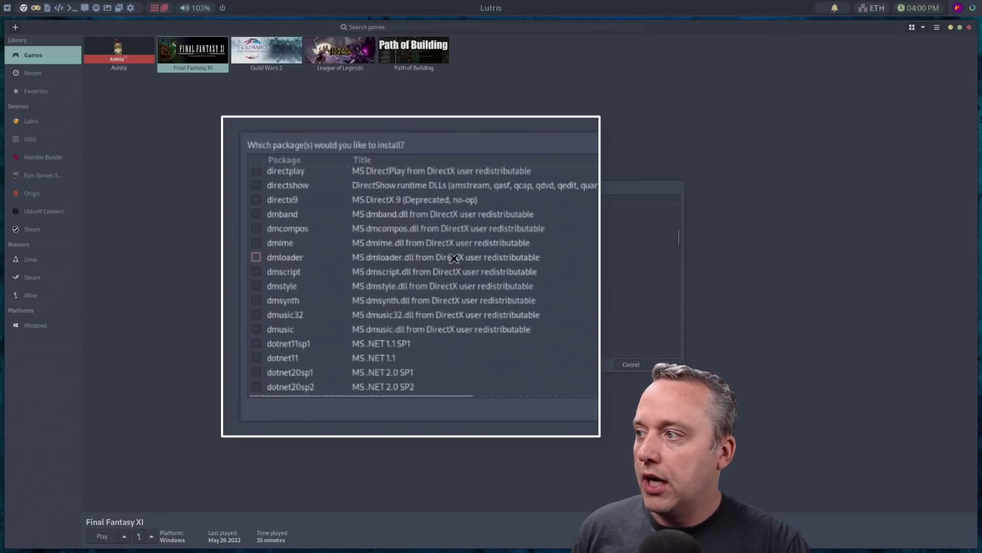
pyautogui.scroll(-1, 422, 309)
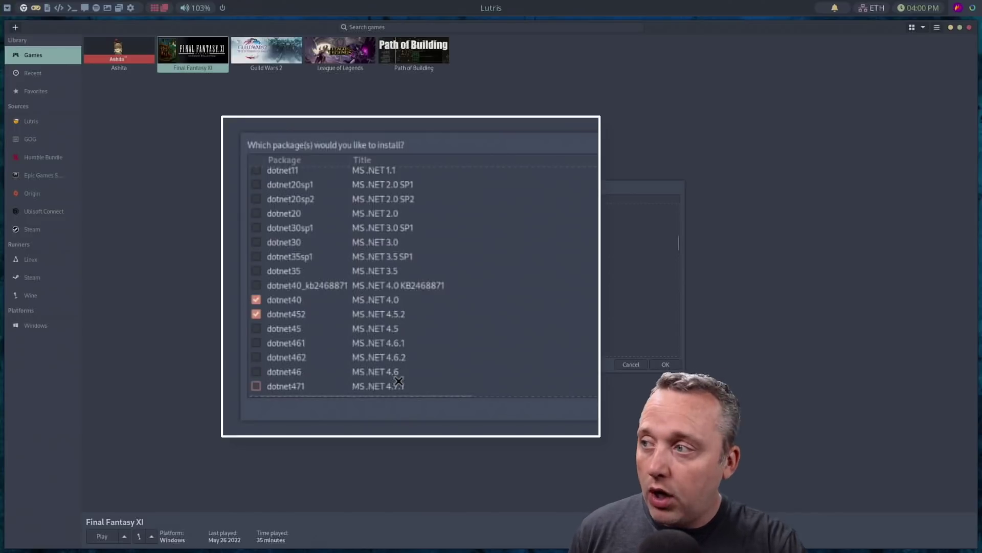
pyautogui.scroll(-2, 410, 380)
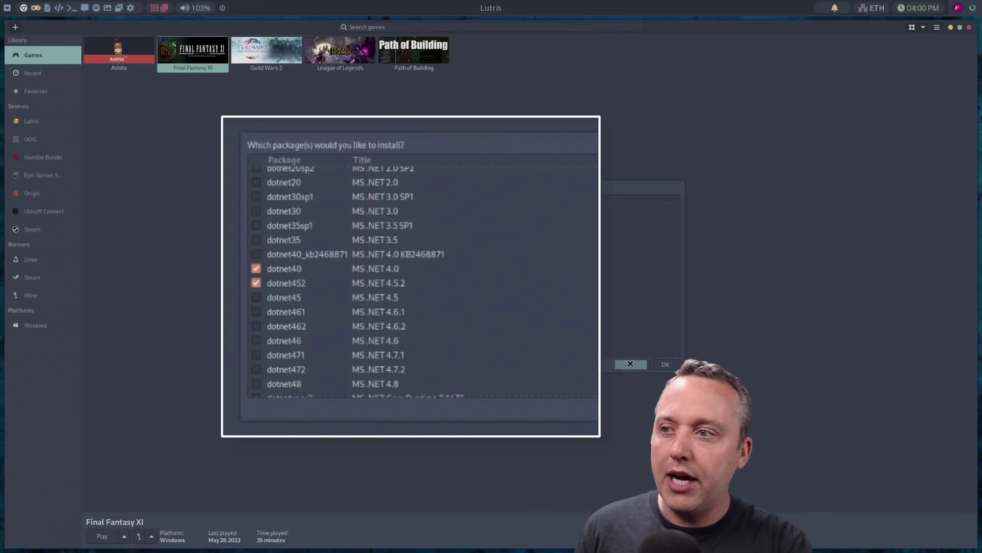
pyautogui.scroll(-10, 606, 320)
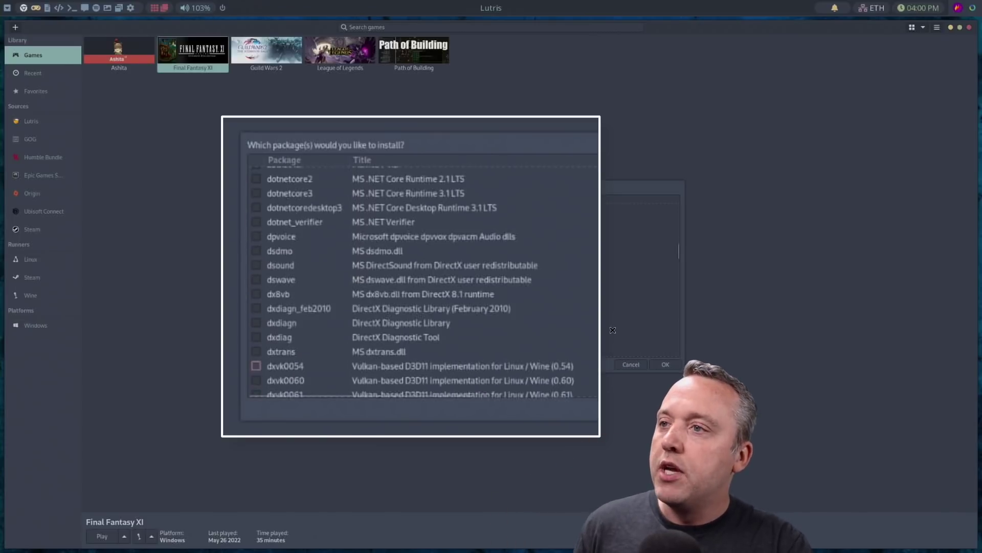
pyautogui.scroll(-15, 607, 320)
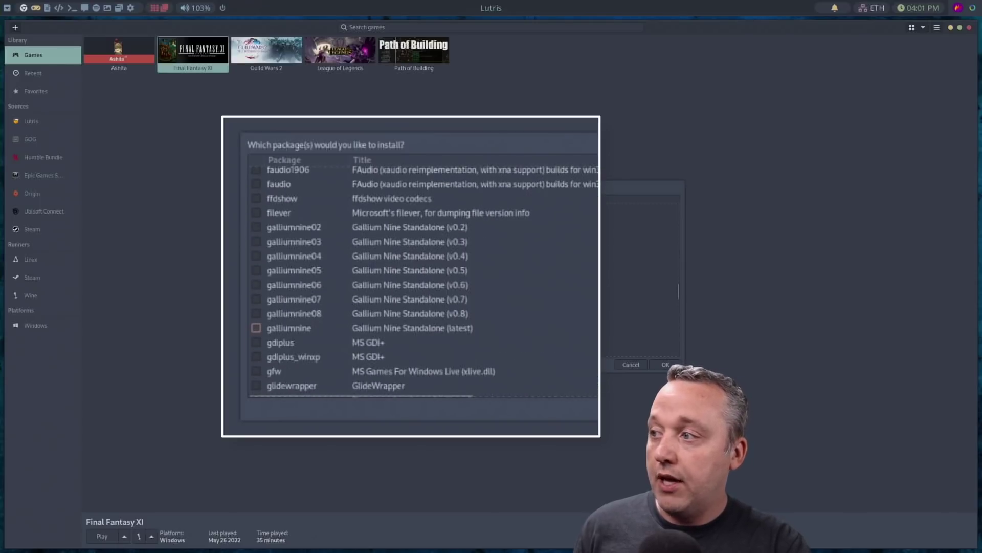
pyautogui.scroll(-15, 410, 281)
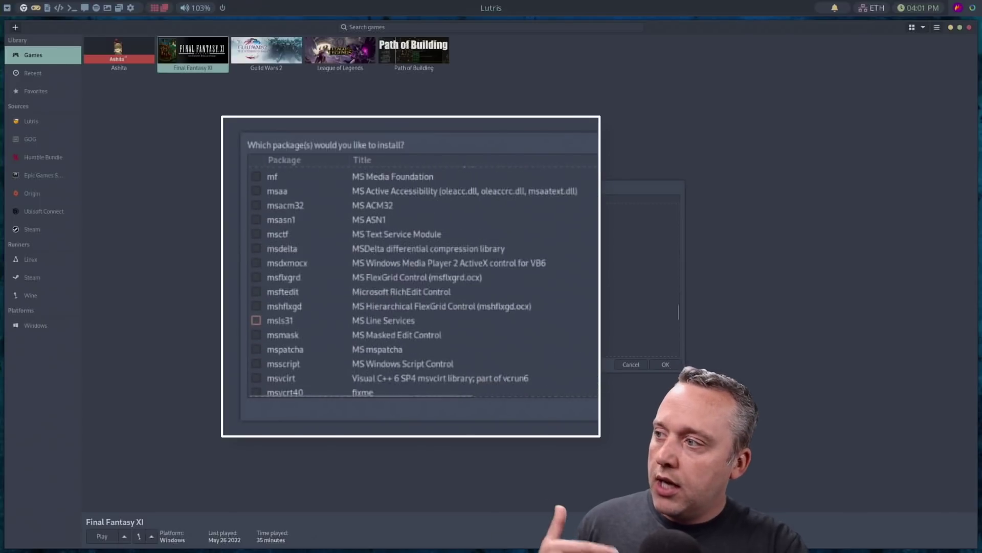
pyautogui.scroll(-15, 594, 321)
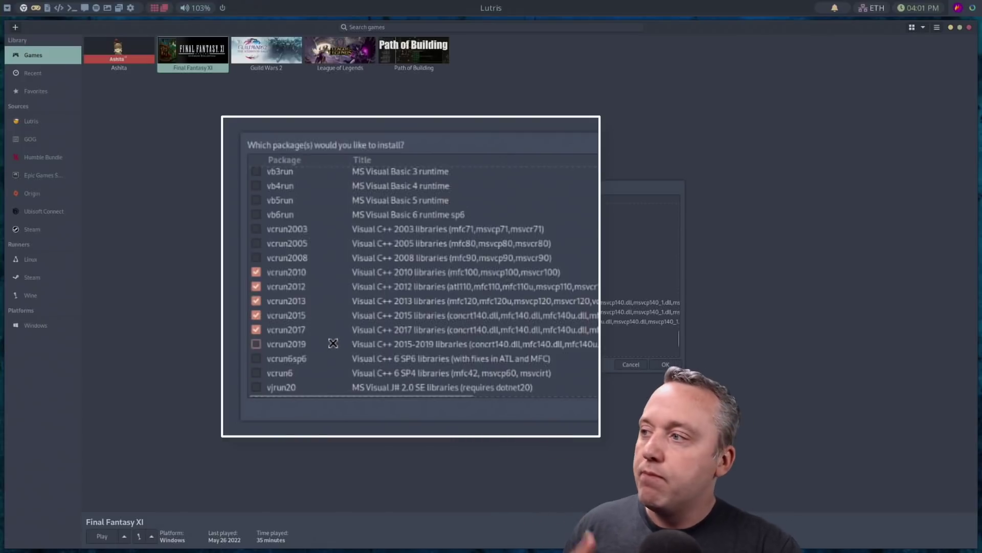
pyautogui.click(624, 364)
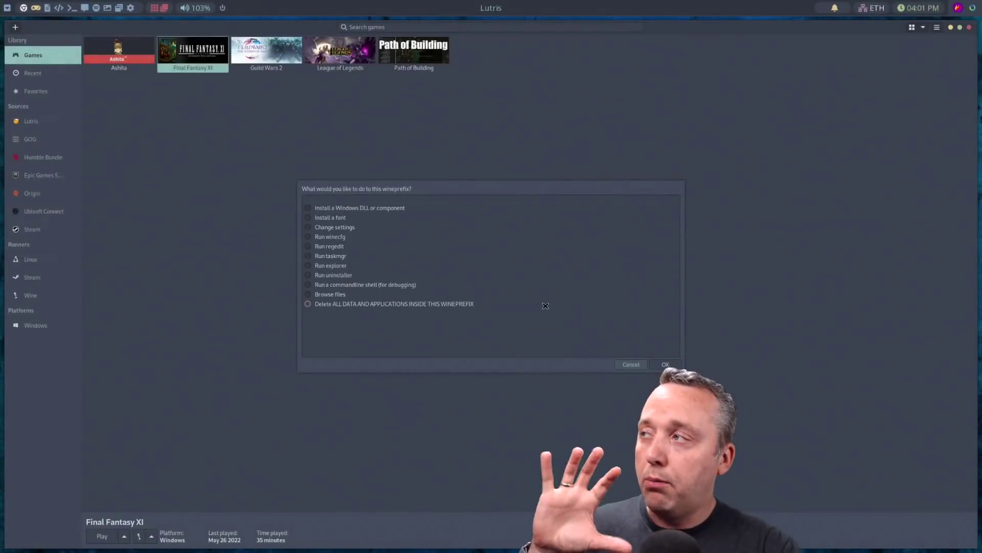
pyautogui.click(635, 365)
pyautogui.click(643, 364)
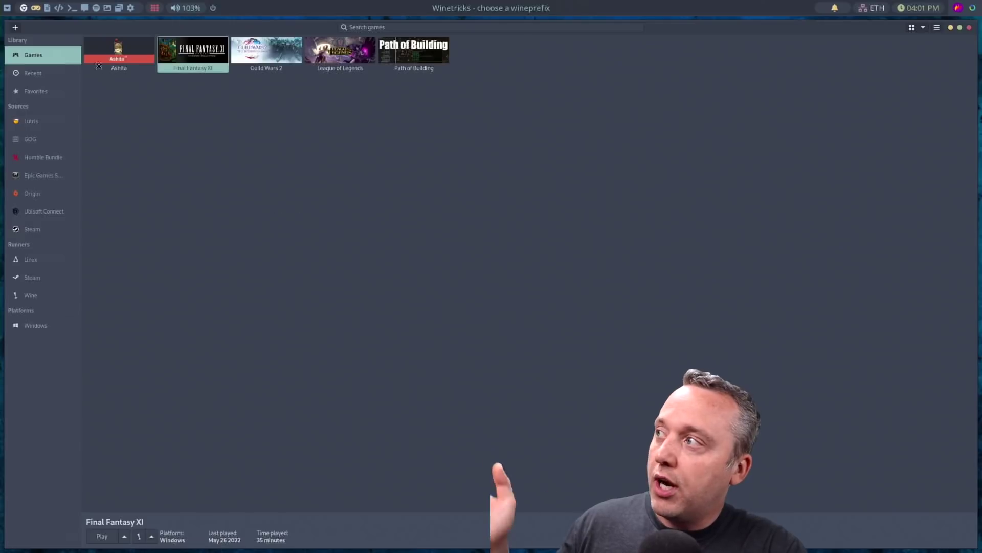
# Step: Launch Ashita from the game library
pyautogui.click(117, 59)
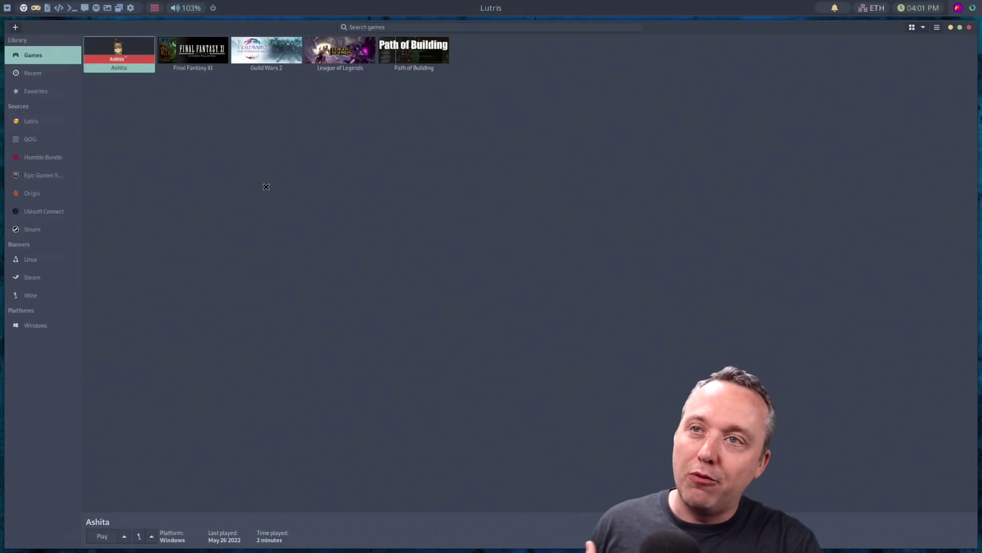
pyautogui.click(102, 535)
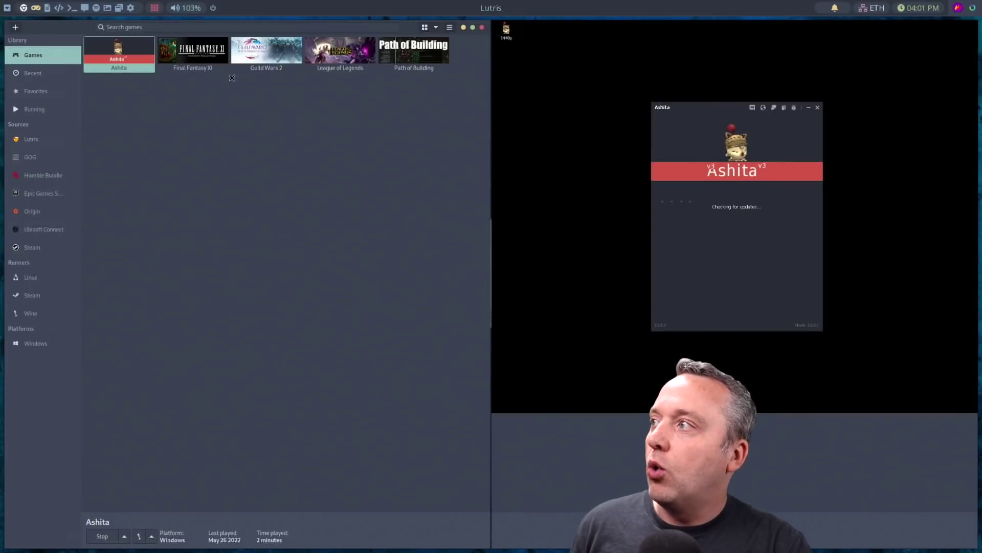
# Step: Review the game options and runner options in Final Fantasy XI's configuration and close it without saving
pyautogui.rightClick(210, 53)
pyautogui.click(241, 92)
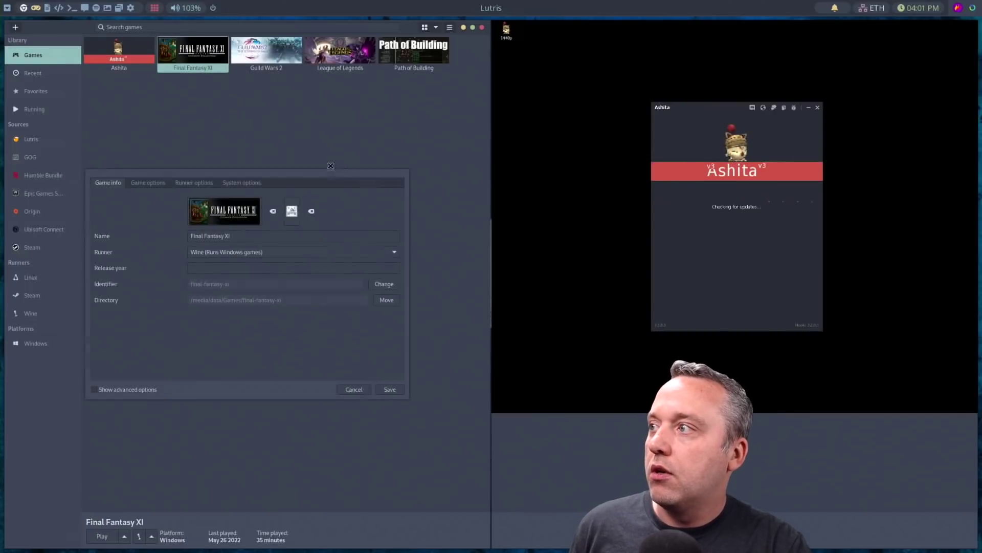
pyautogui.click(154, 181)
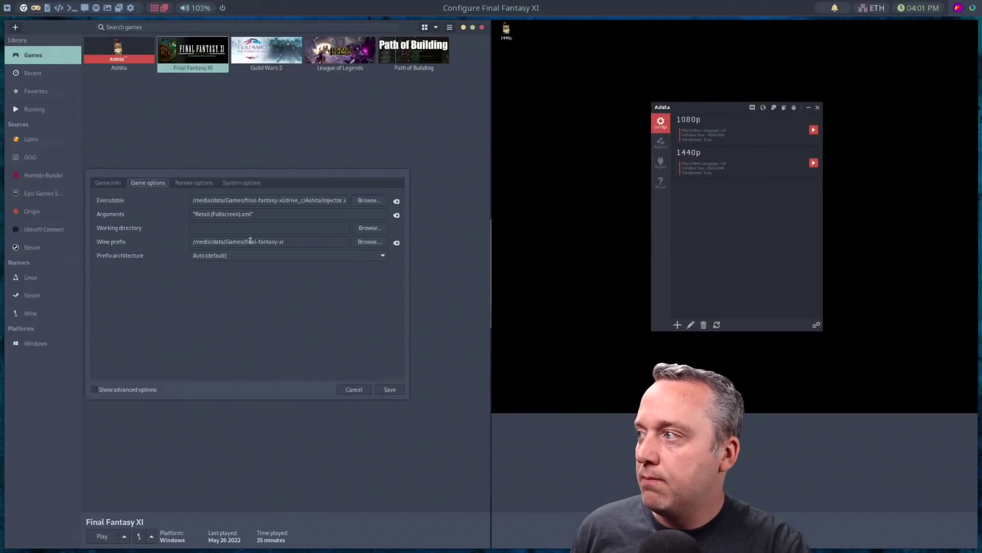
pyautogui.click(194, 183)
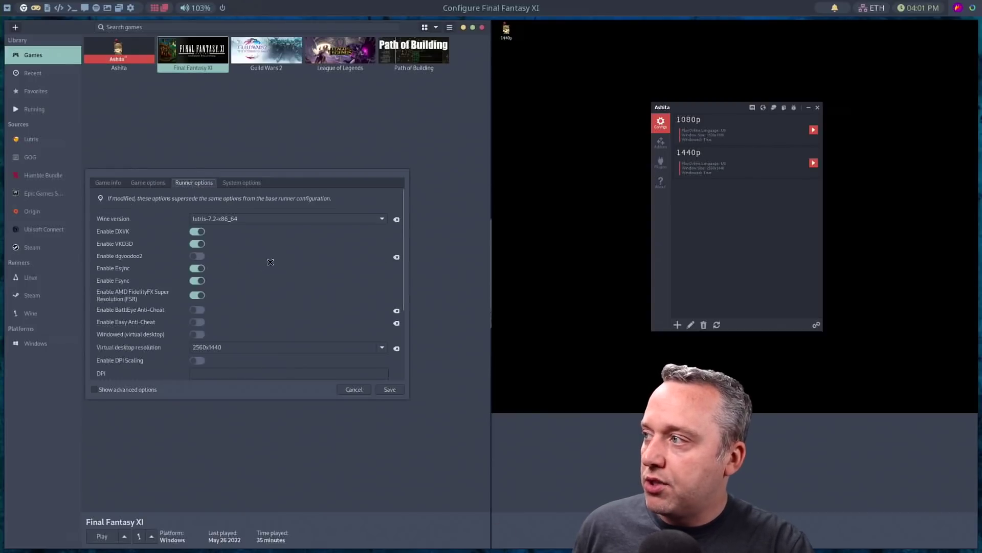
pyautogui.scroll(-2, 276, 255)
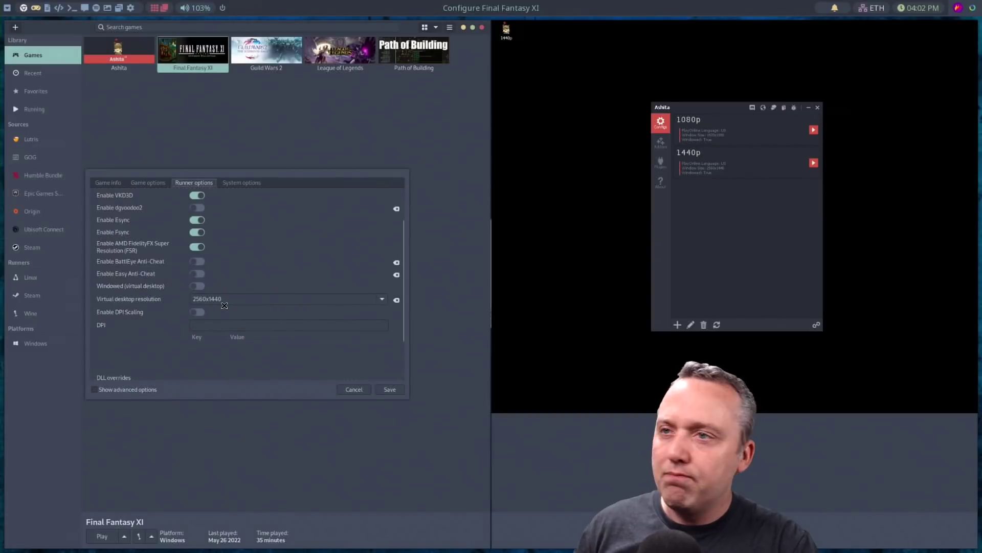
pyautogui.press('Escape')
# Step: Open Ashita's configuration and compare its executable and Wine prefix settings with its runner options, including the virtual desktop settings
pyautogui.click(119, 51)
pyautogui.rightClick(128, 58)
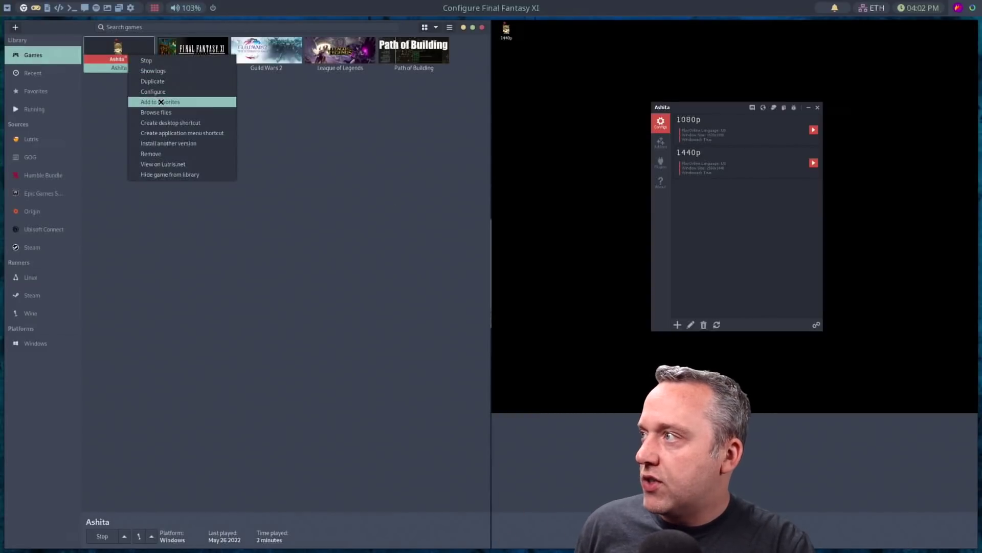
pyautogui.click(162, 92)
pyautogui.click(147, 184)
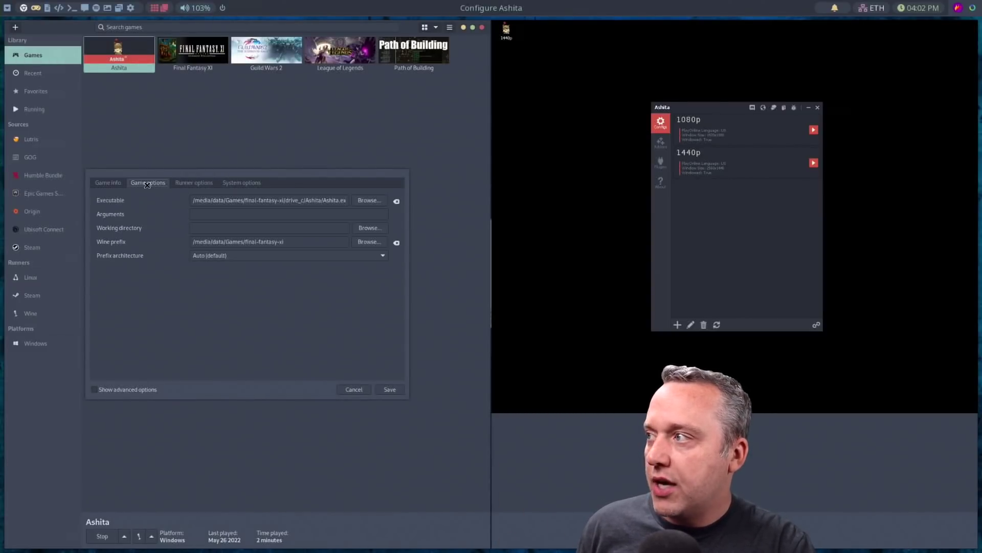
pyautogui.click(191, 183)
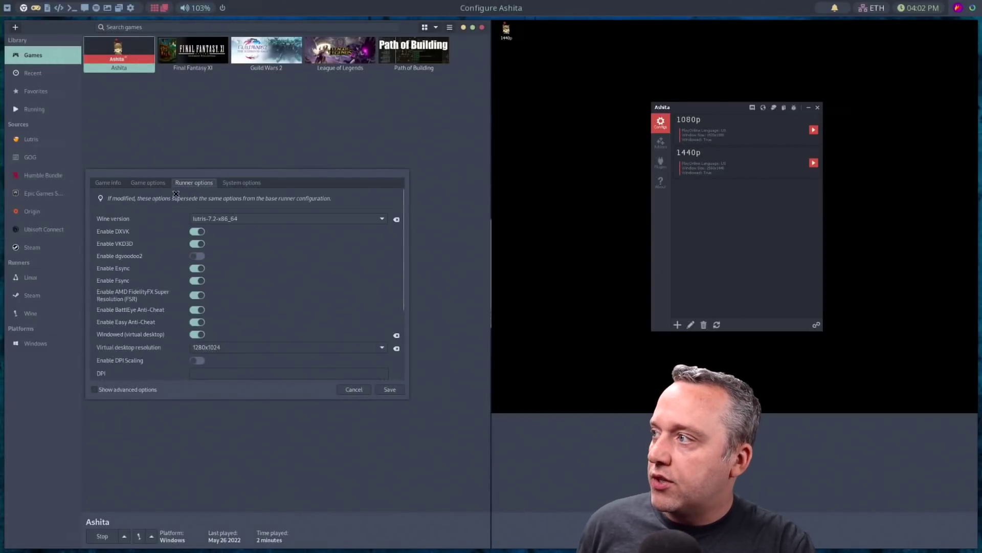
pyautogui.click(151, 183)
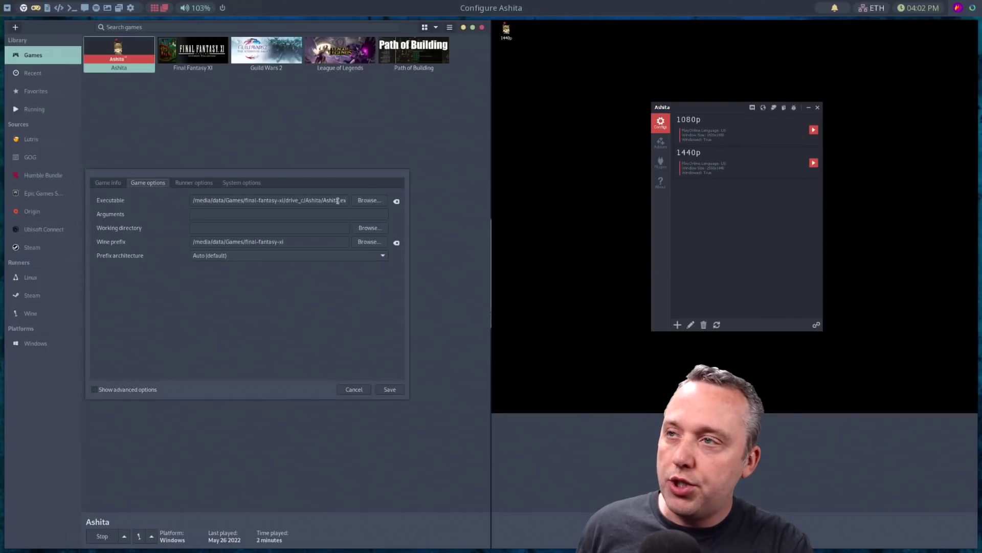
pyautogui.click(190, 182)
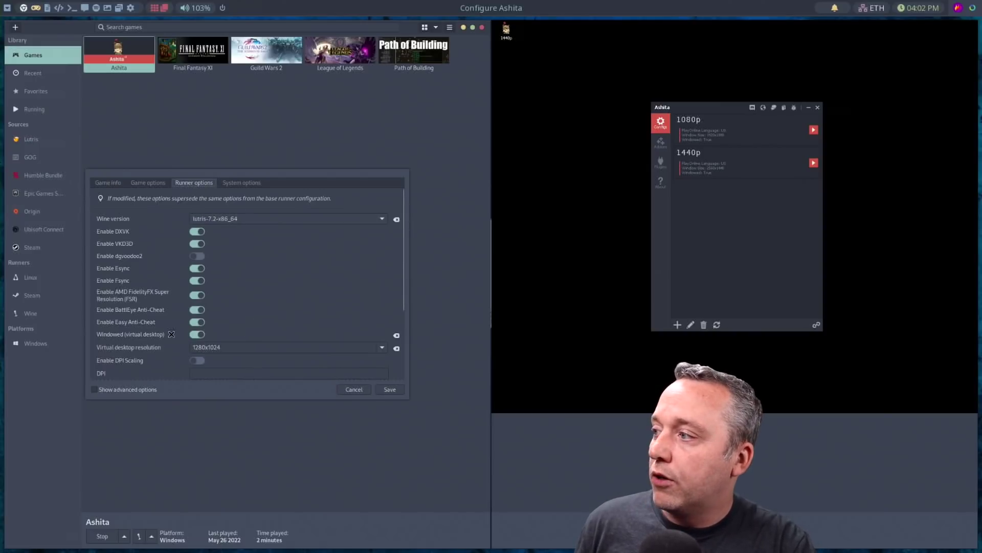
# Step: Move the Ashita window around inside the Wine virtual desktop, close Ashita and cancel its configuration
pyautogui.moveTo(692, 107); pyautogui.dragTo(589, 44)
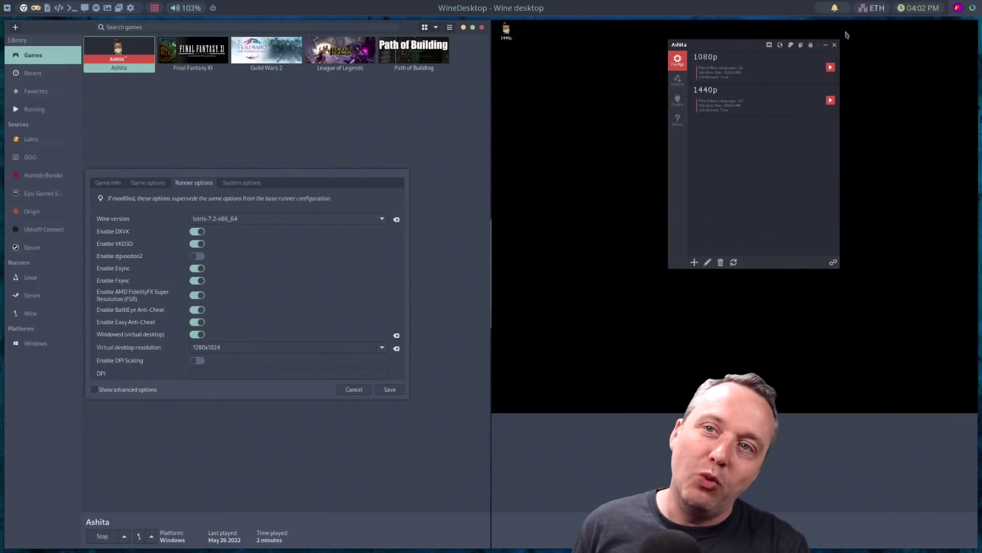
pyautogui.moveTo(740, 52); pyautogui.dragTo(697, 107)
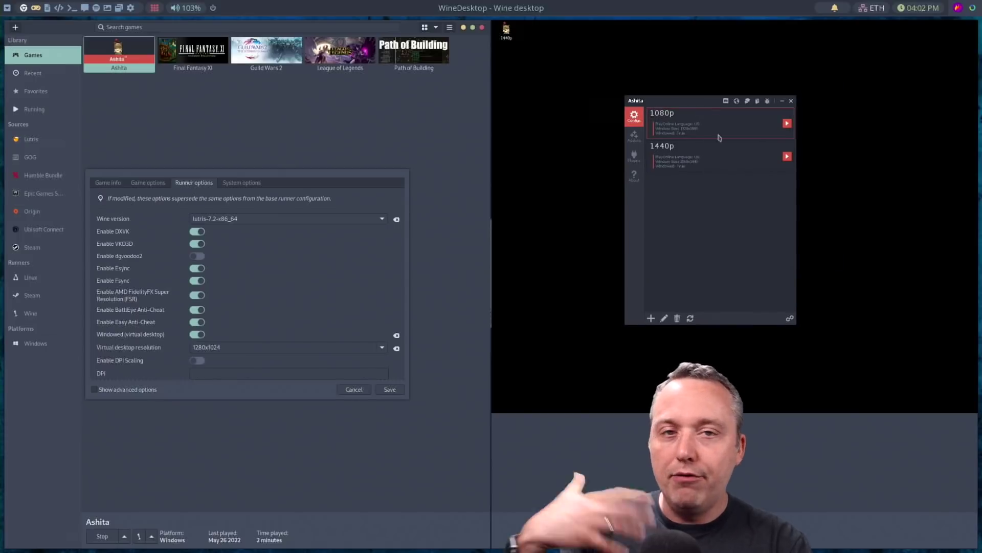
pyautogui.click(793, 102)
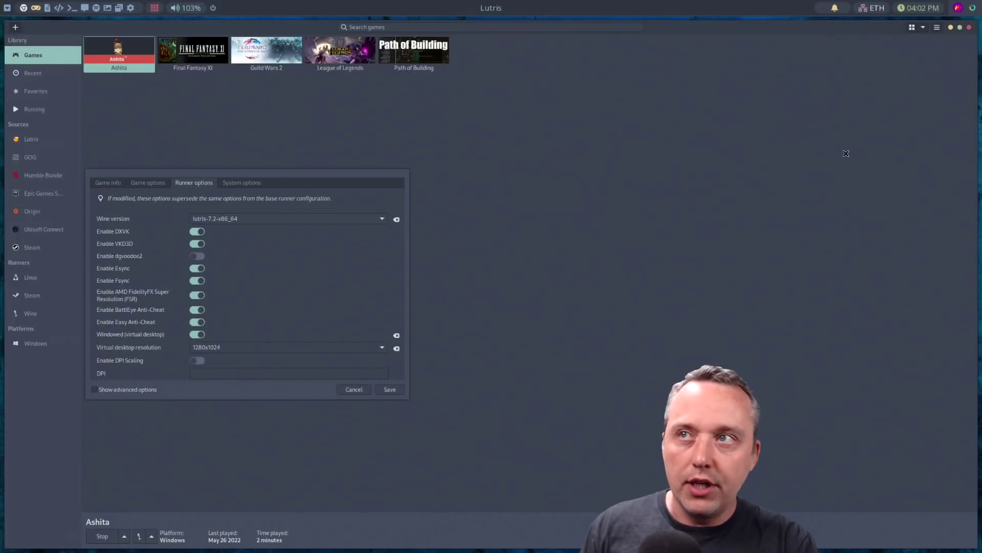
pyautogui.click(354, 389)
# Step: Launch Final Fantasy XI from the game library
pyautogui.click(210, 53)
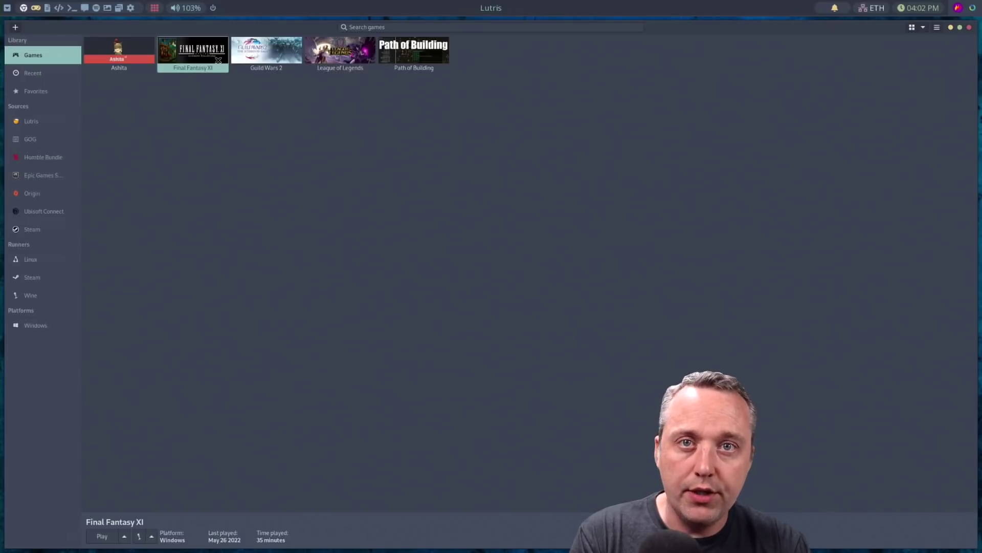
pyautogui.rightClick(191, 60)
pyautogui.click(232, 67)
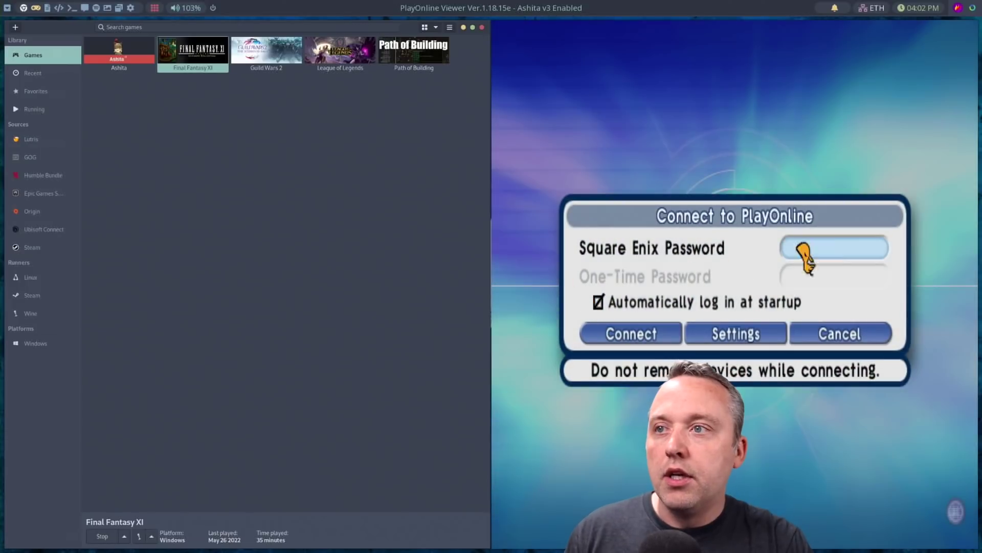
# Step: Enter the Square Enix account password in the PlayOnline login and confirm it
pyautogui.click(842, 248)
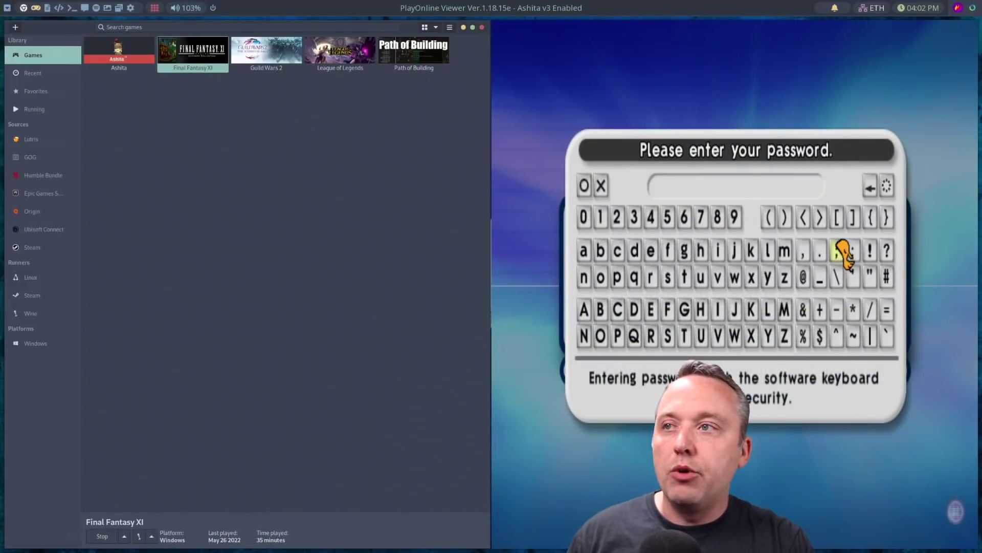
pyautogui.click(711, 187)
pyautogui.press('Return')
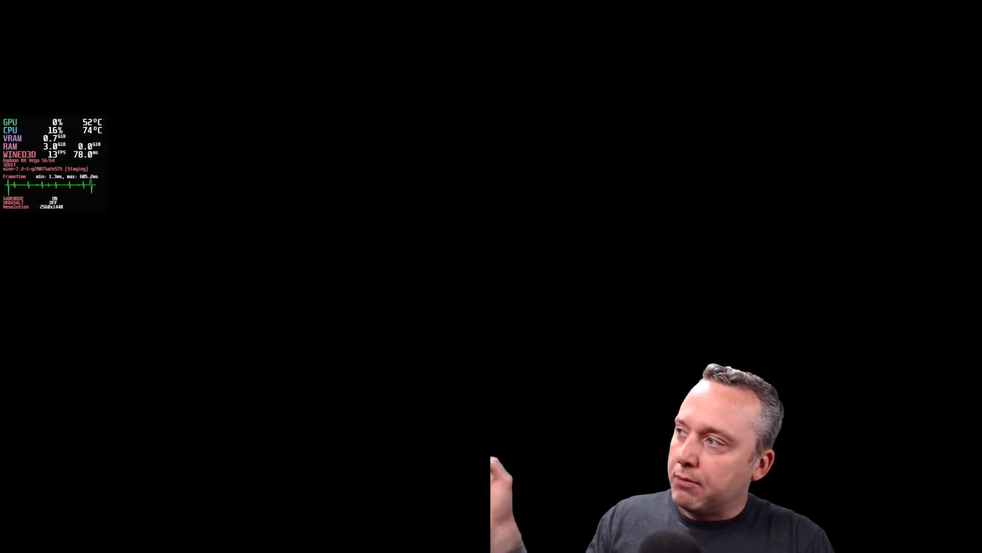
# Step: Continue to Final Fantasy XI's character selection and enter the game world with the existing character
pyautogui.press('Return')
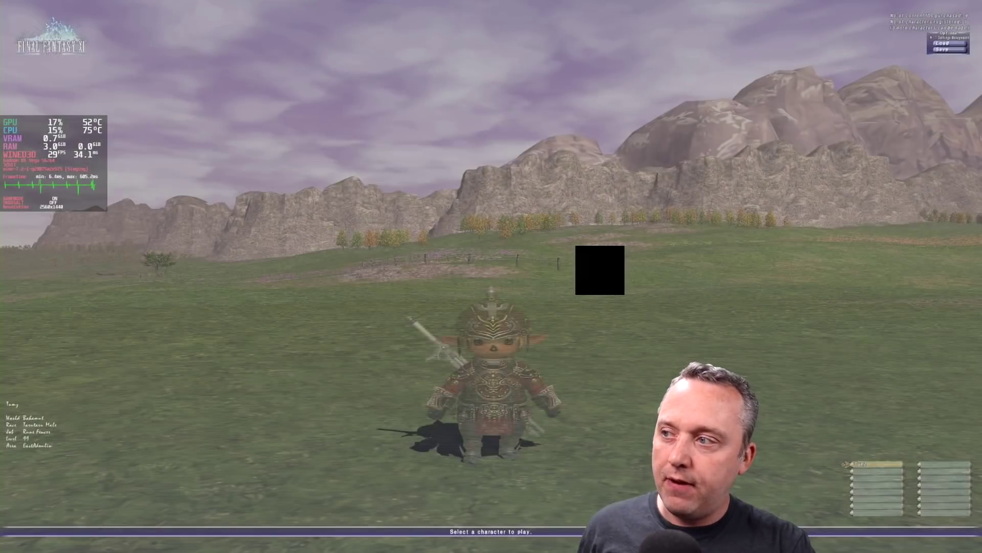
pyautogui.press('Return')
pyautogui.press('Return')
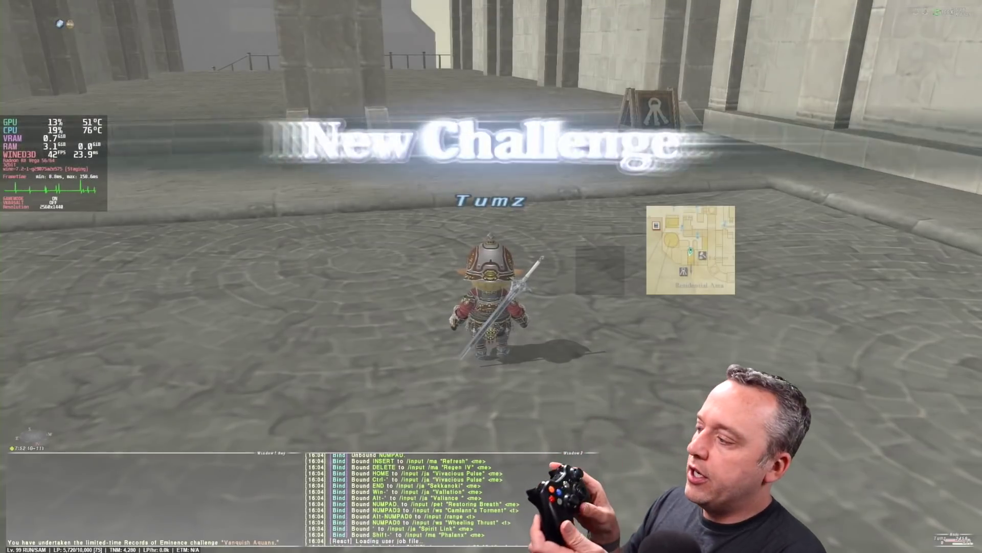
# Step: Run the character down the residential street to the blue crystal and on to the wooden double door
pyautogui.press('Left')
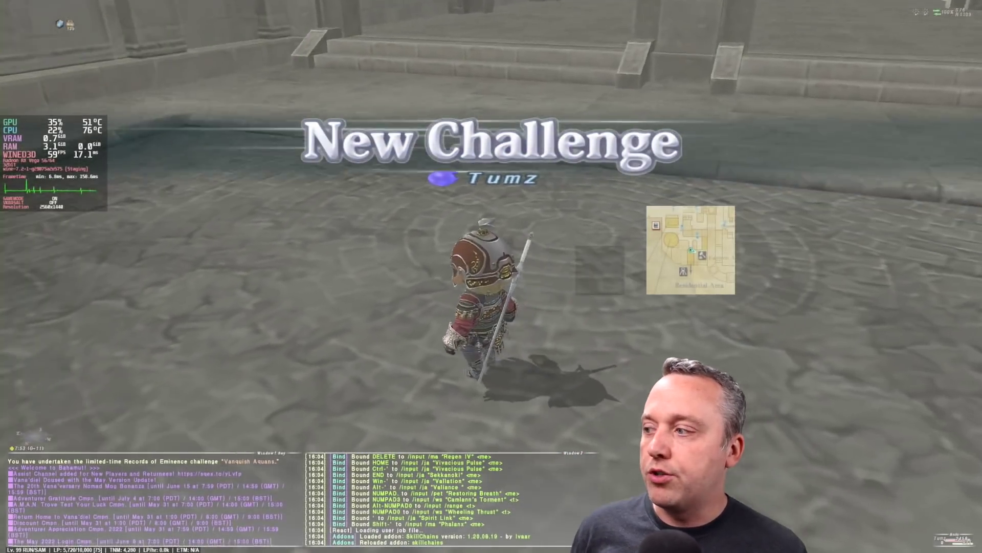
pyautogui.press('Left')
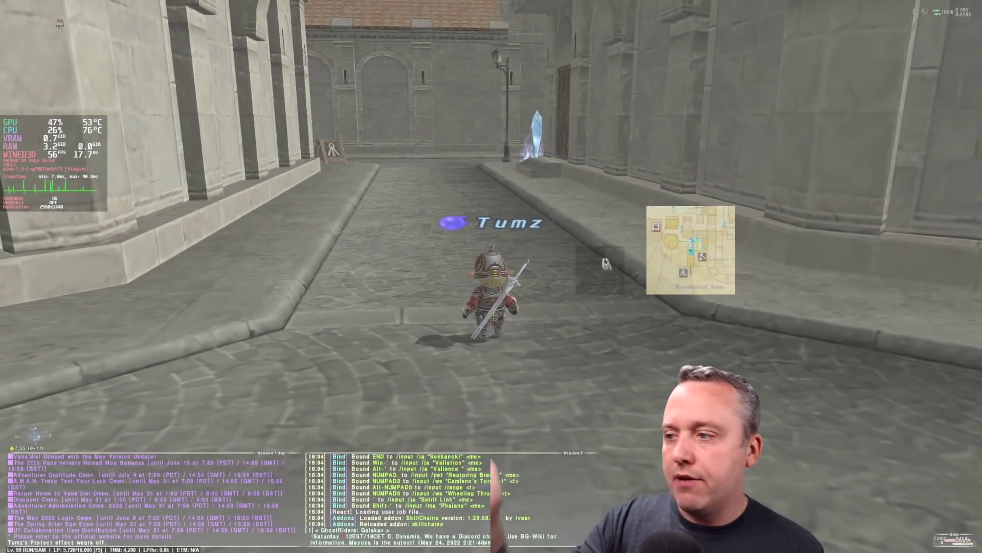
pyautogui.press('w')
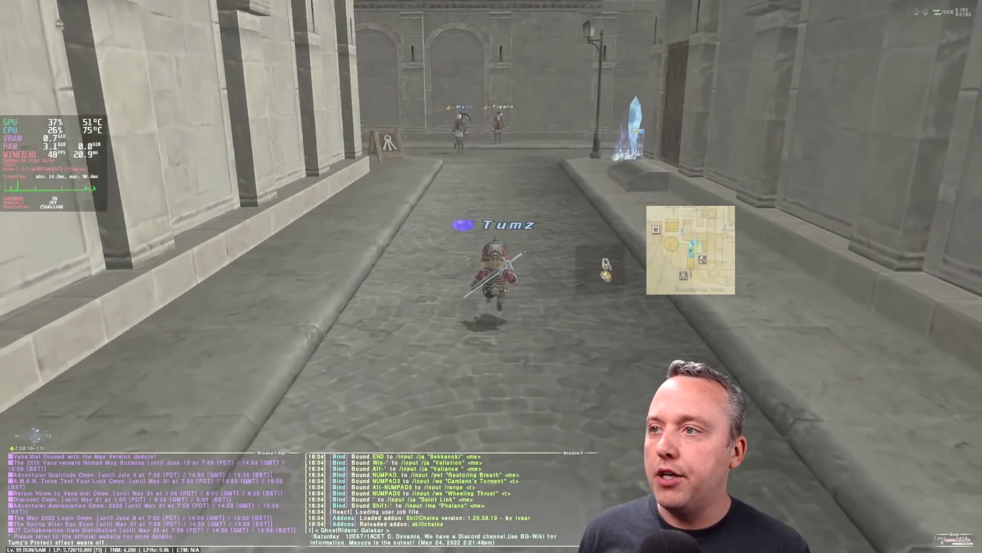
pyautogui.press('w')
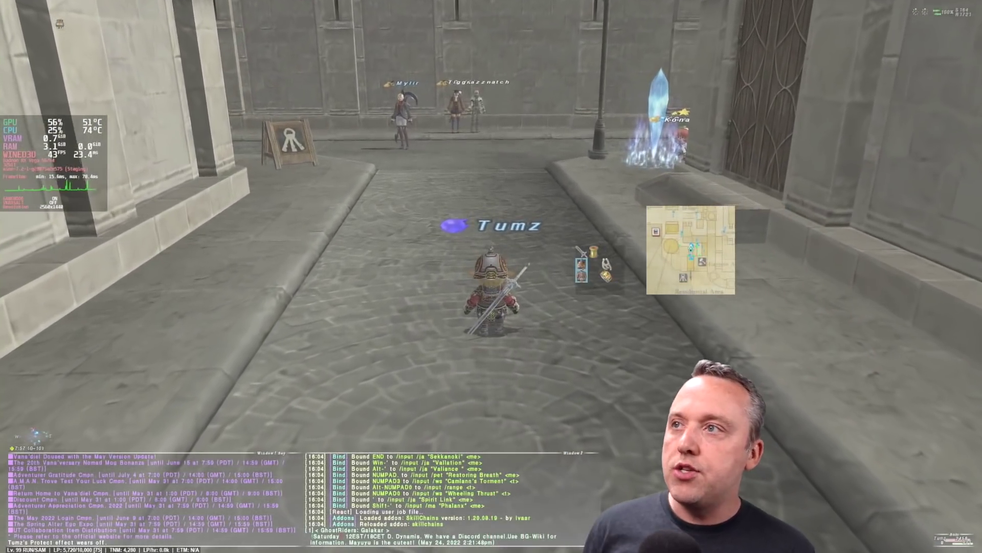
pyautogui.press('w')
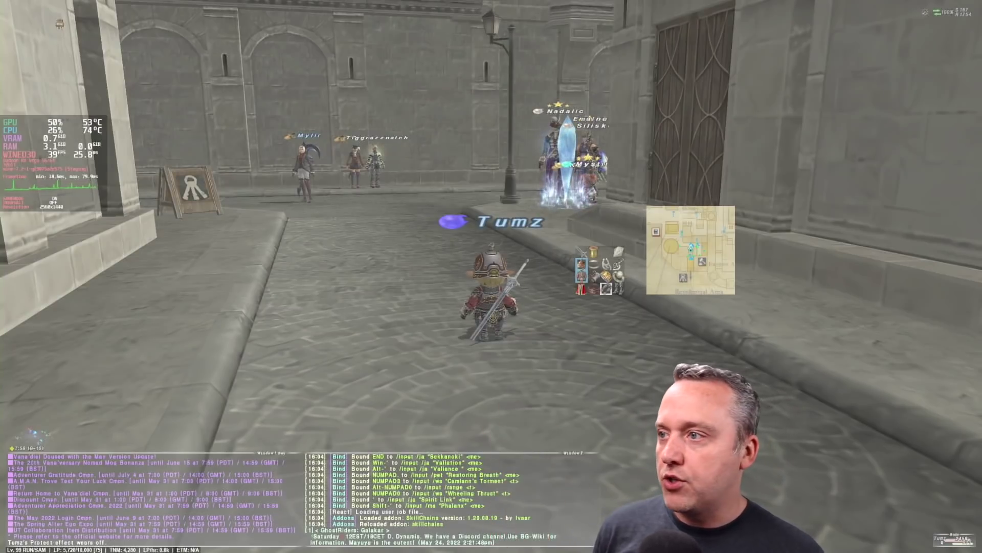
pyautogui.press('w')
pyautogui.press('d')
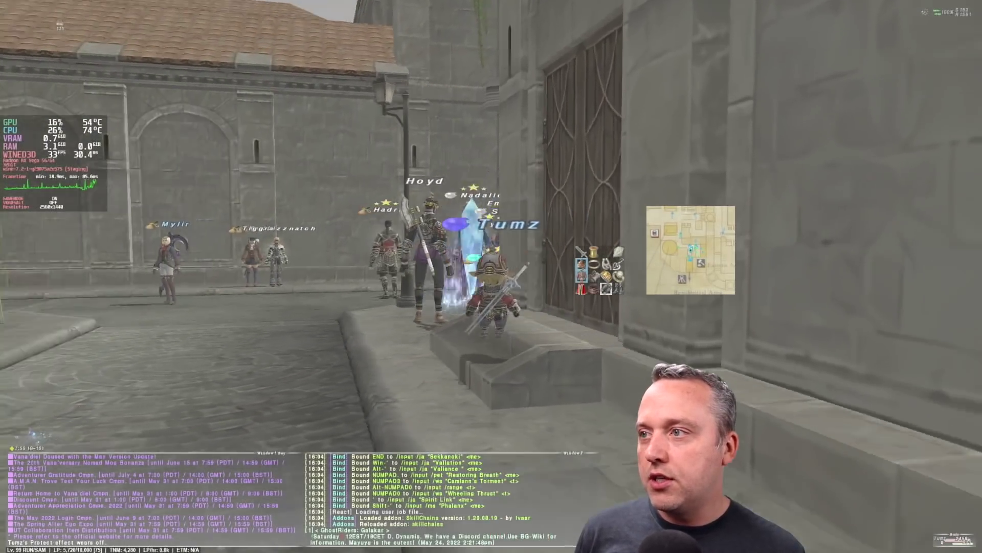
pyautogui.press('d')
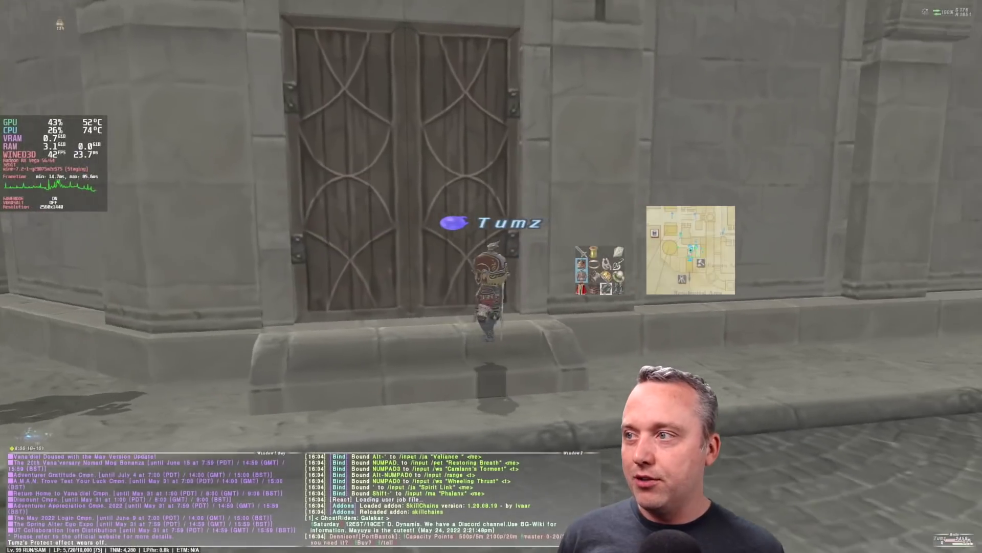
# Step: Turn the character to face the camera beside the door and look at it from different angles
pyautogui.press('s')
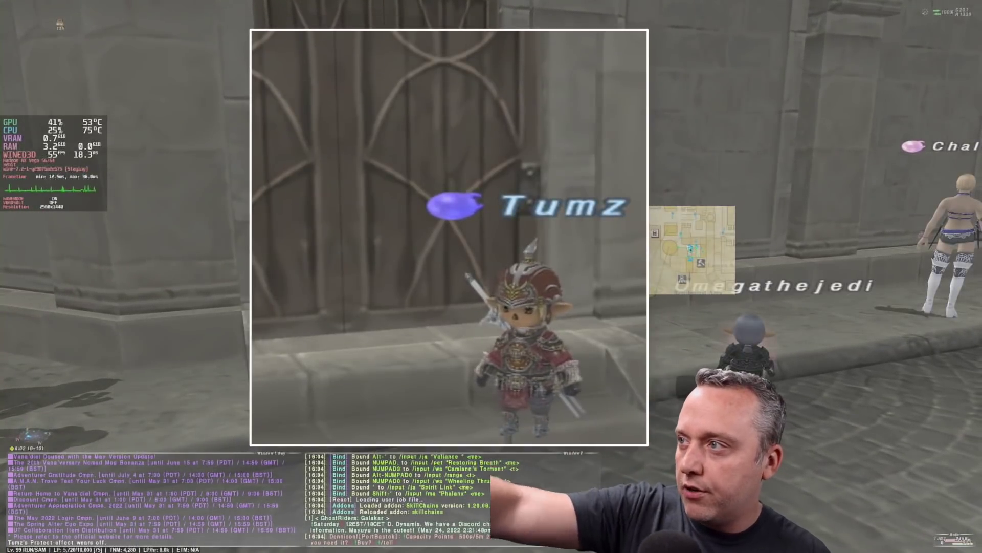
pyautogui.press('Right')
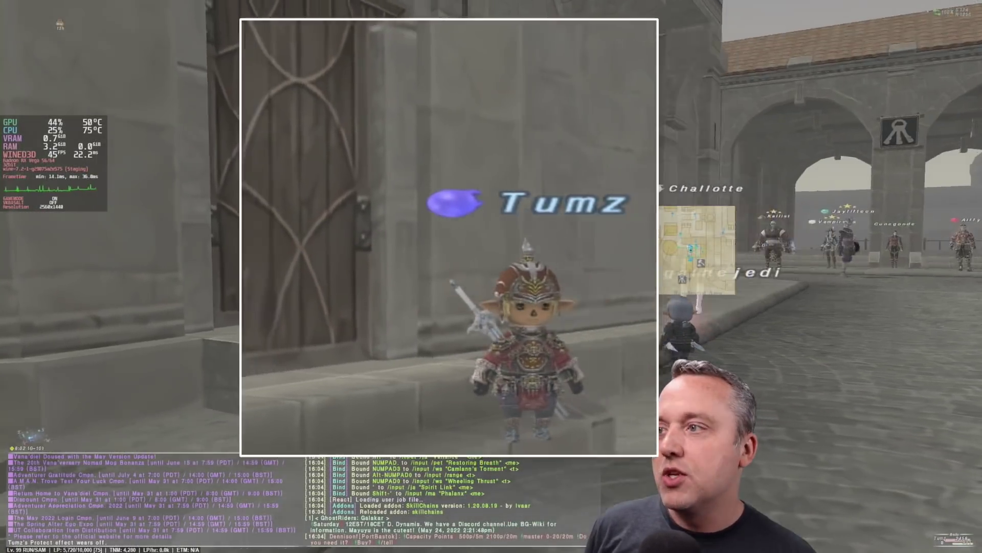
pyautogui.press('Left')
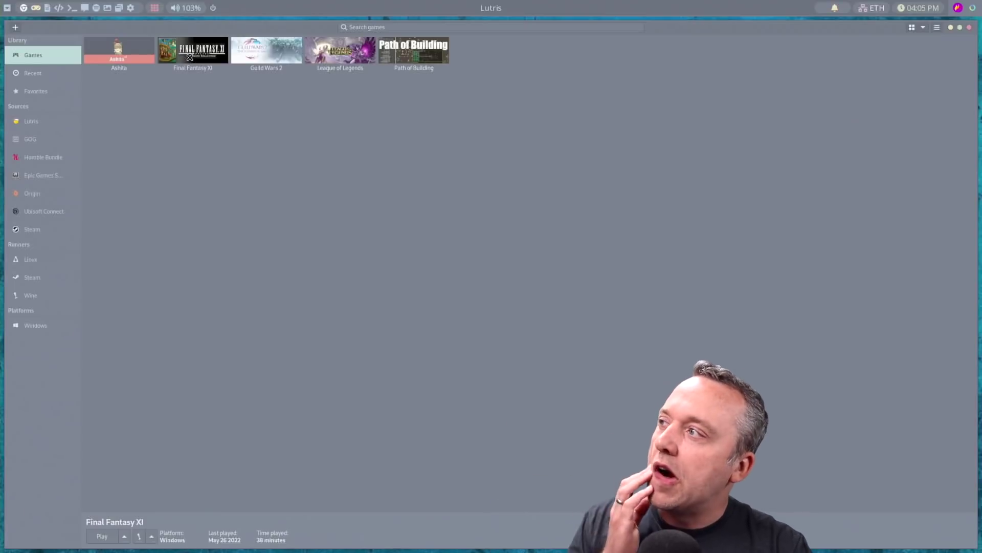
# Step: Open Final Fantasy XI's configuration and examine the executable and arguments in its game options
pyautogui.rightClick(189, 56)
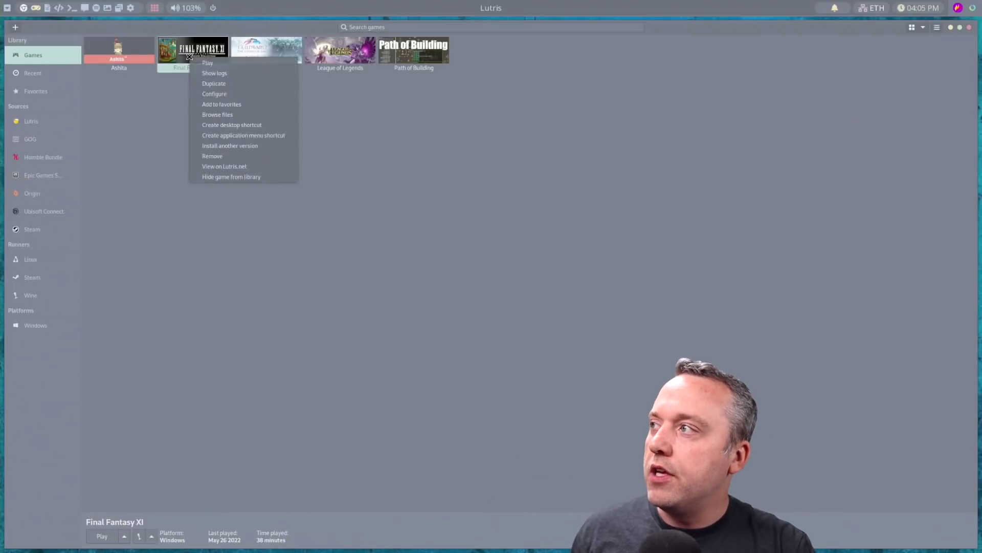
pyautogui.click(221, 96)
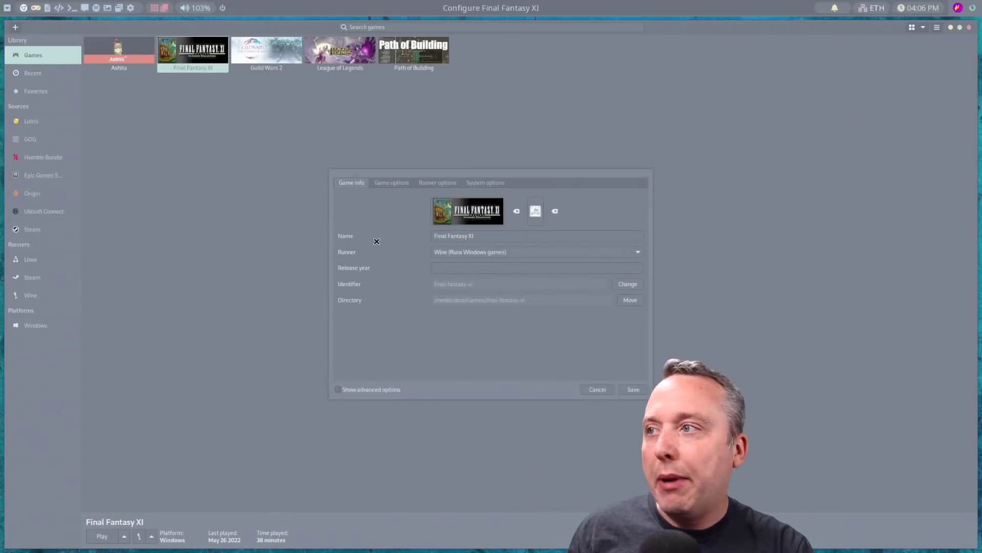
pyautogui.click(380, 184)
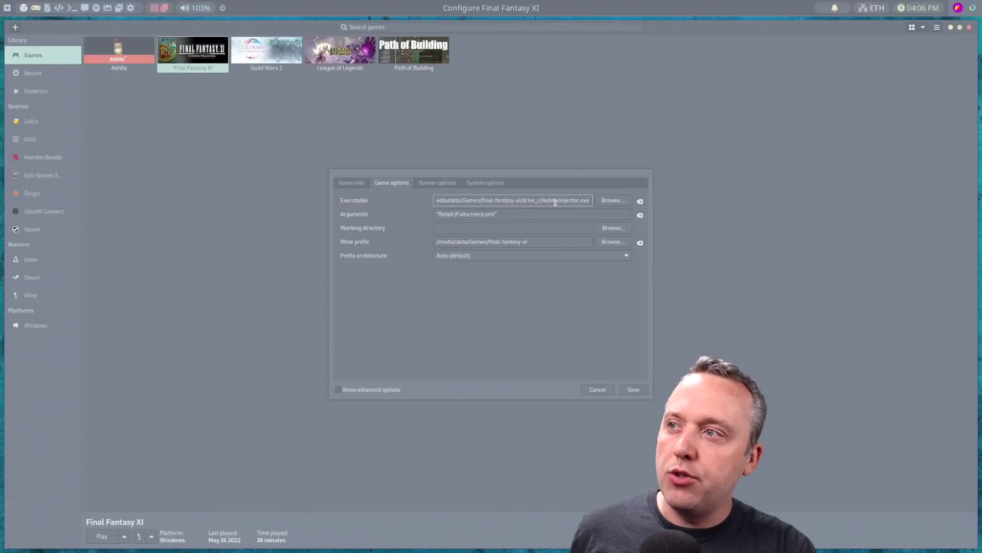
pyautogui.click(480, 215)
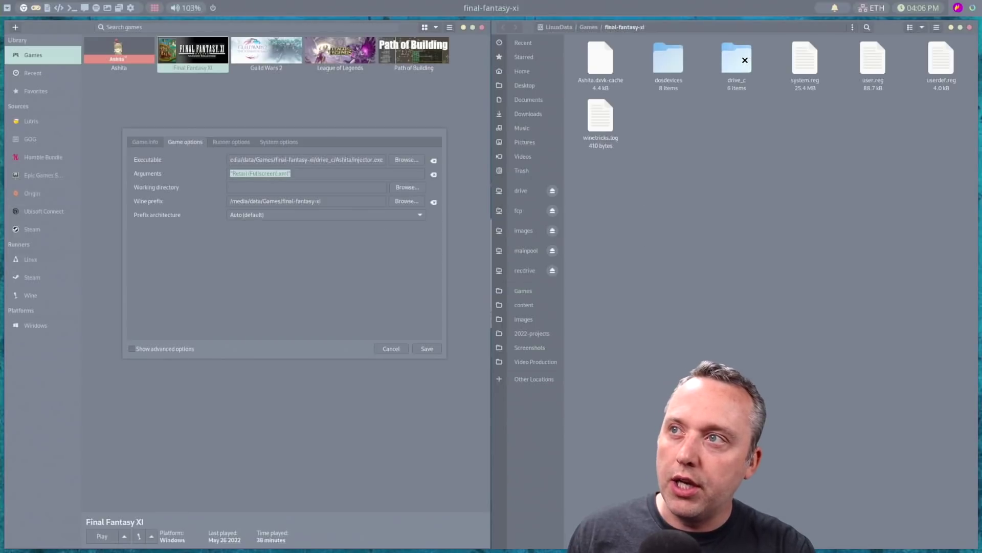
# Step: Browse from the final-fantasy-xi prefix folder to drive_c/Ashita/Config/Boot in the file manager
pyautogui.doubleClick(736, 59)
pyautogui.doubleClick(592, 63)
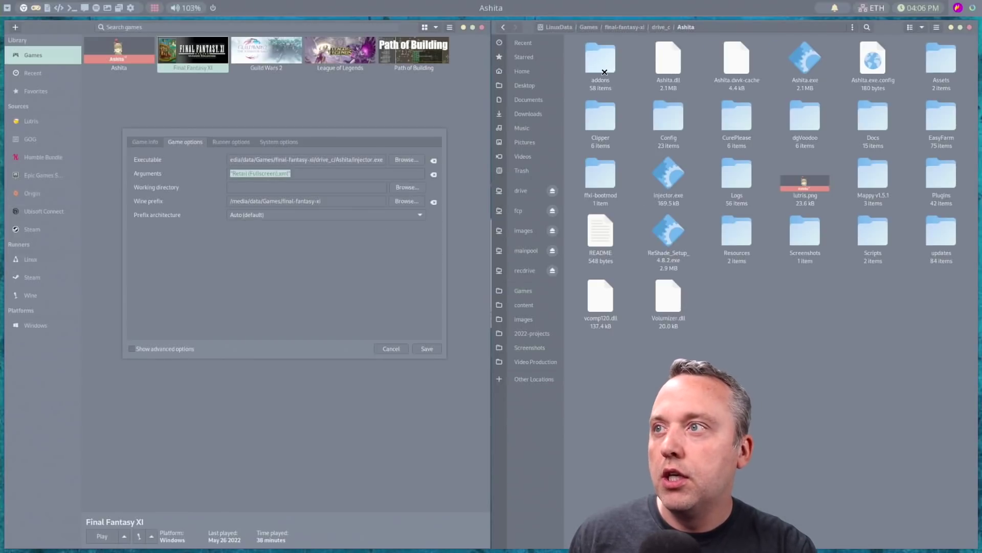
pyautogui.doubleClick(668, 116)
pyautogui.doubleClick(874, 66)
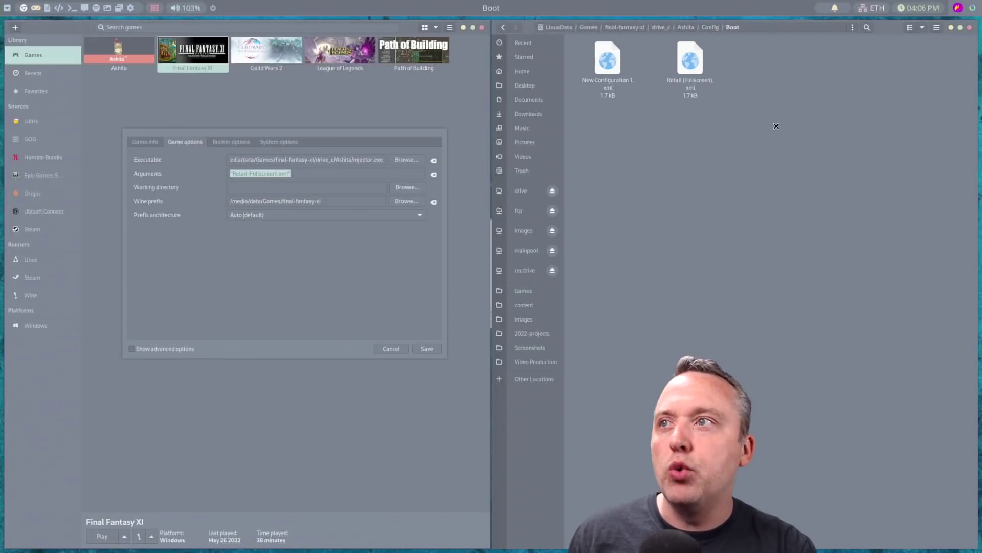
# Step: Compare Retail (Fullscreen).xml and New Configuration 1.xml with the game's launch argument, and close the configuration without saving
pyautogui.click(693, 57)
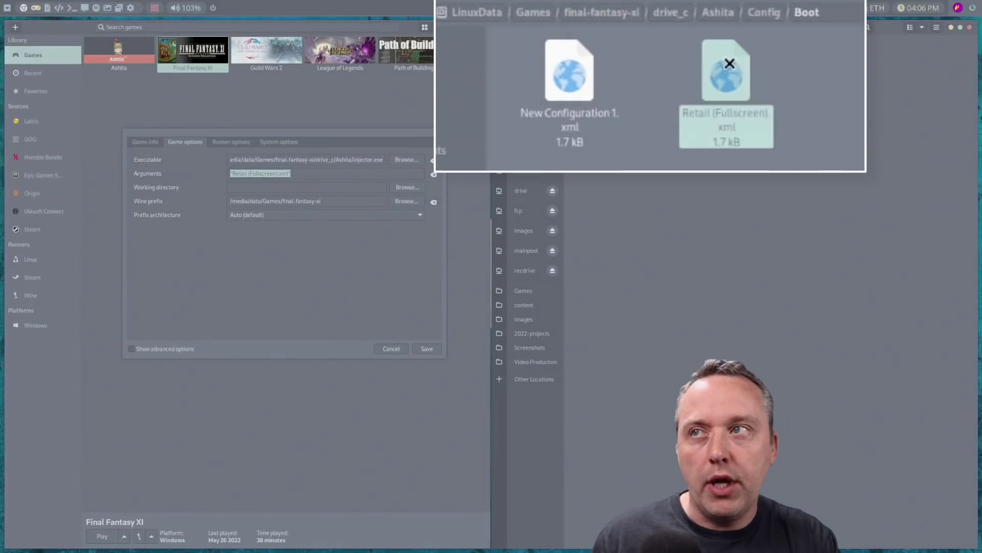
pyautogui.click(569, 92)
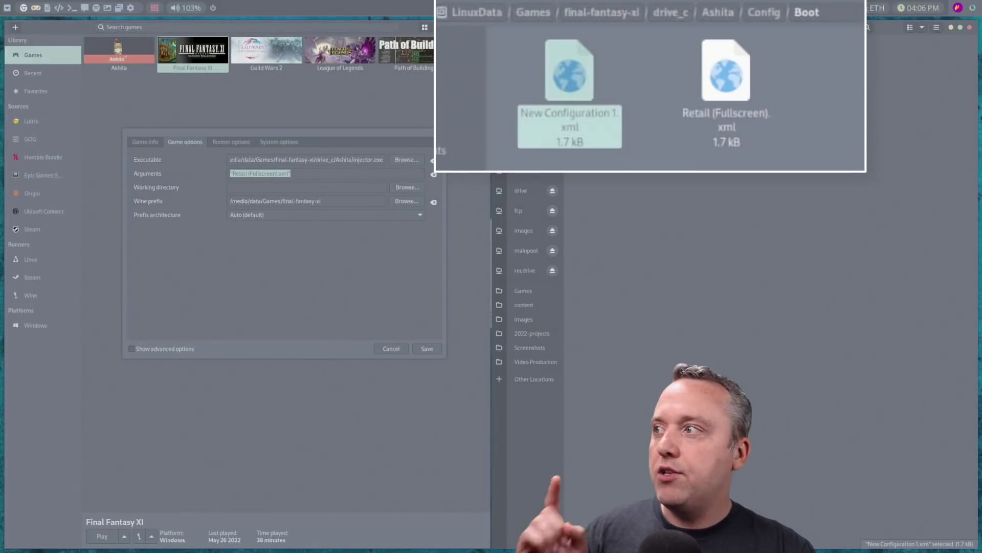
pyautogui.moveTo(586, 99); pyautogui.dragTo(305, 173)
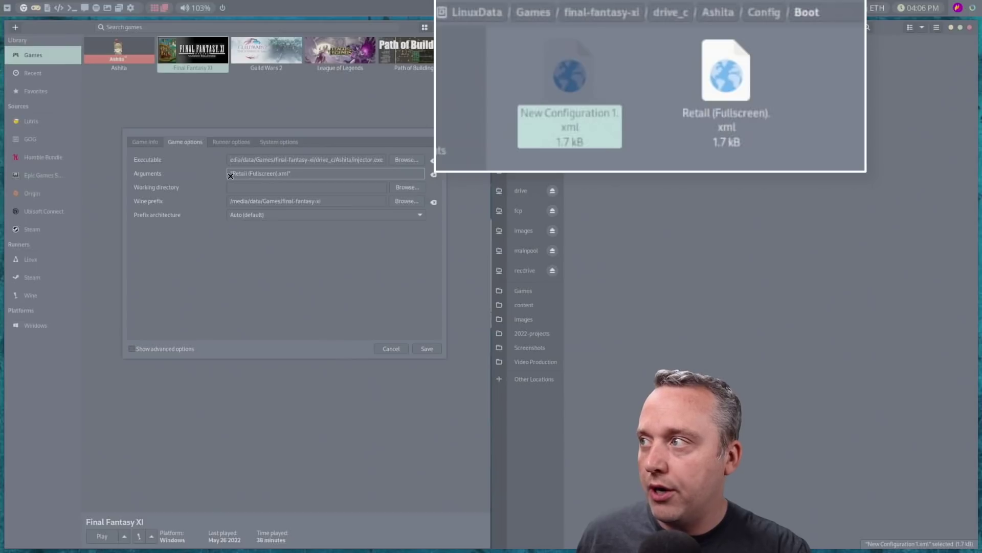
pyautogui.moveTo(319, 157); pyautogui.dragTo(423, 196)
pyautogui.moveTo(479, 143); pyautogui.dragTo(392, 346)
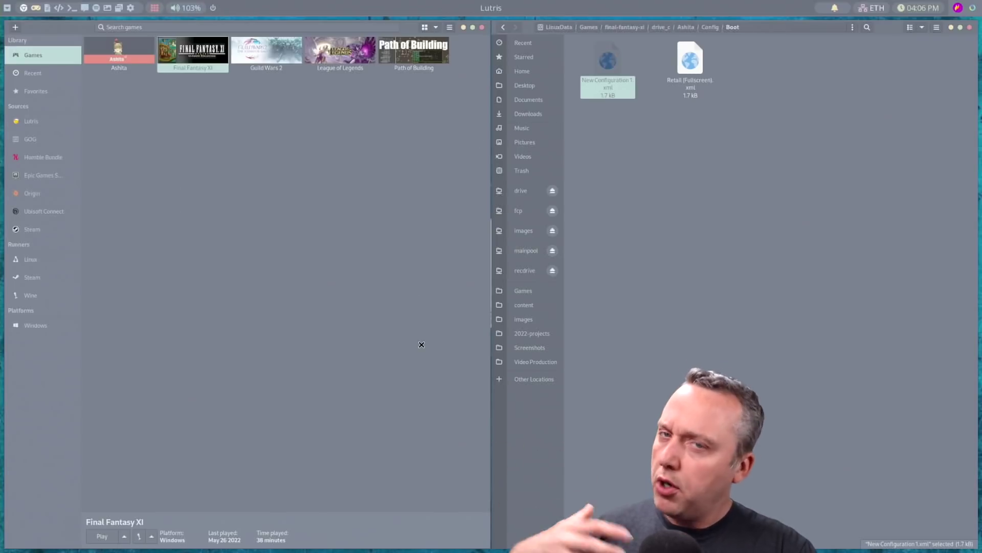